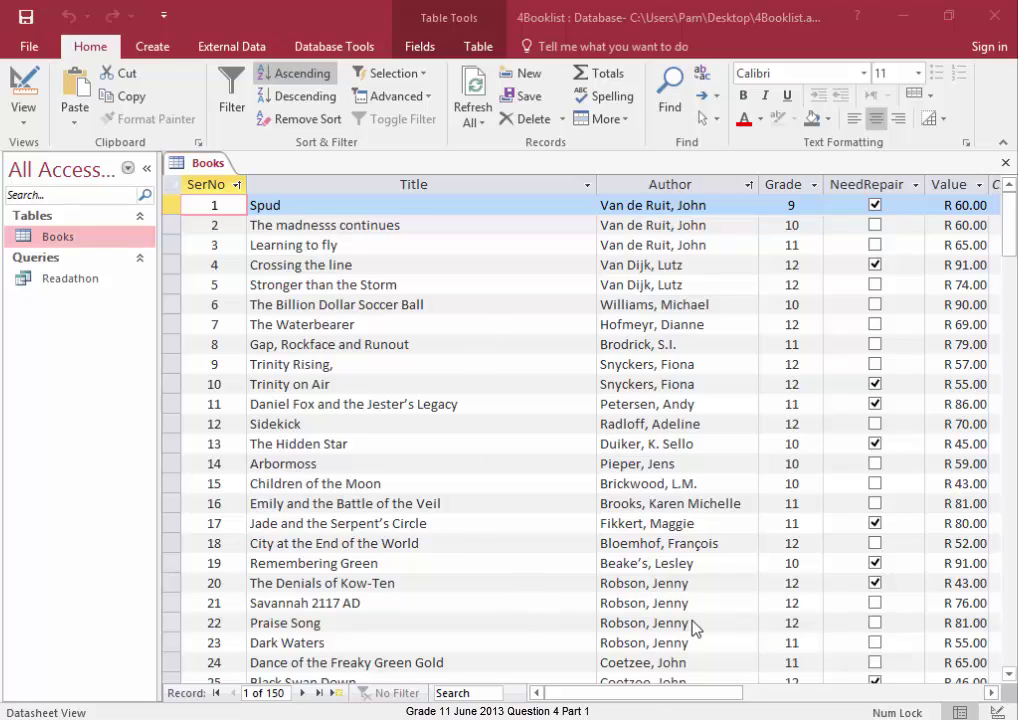
Close the Books table and start a new design-view query based on the Books table
click(1007, 163)
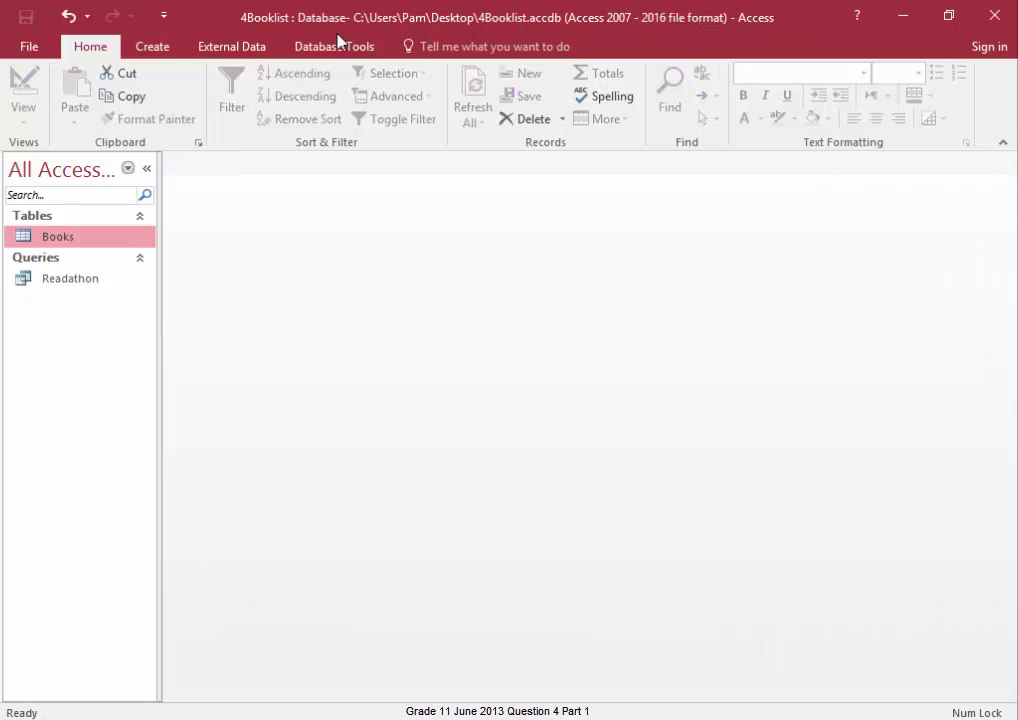
click(172, 48)
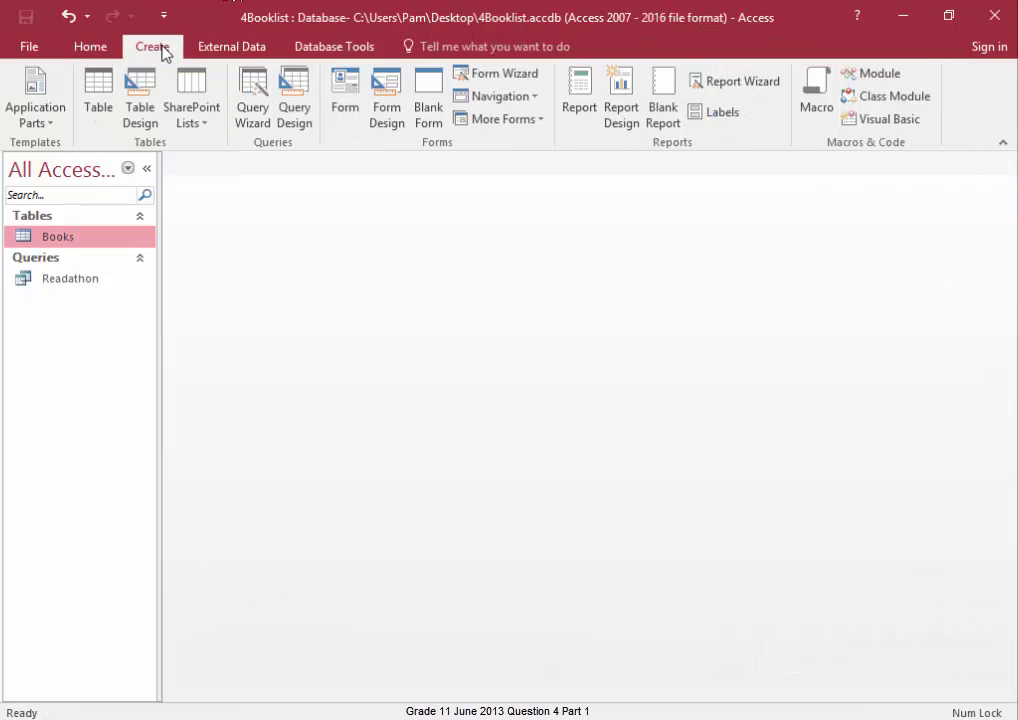
click(311, 121)
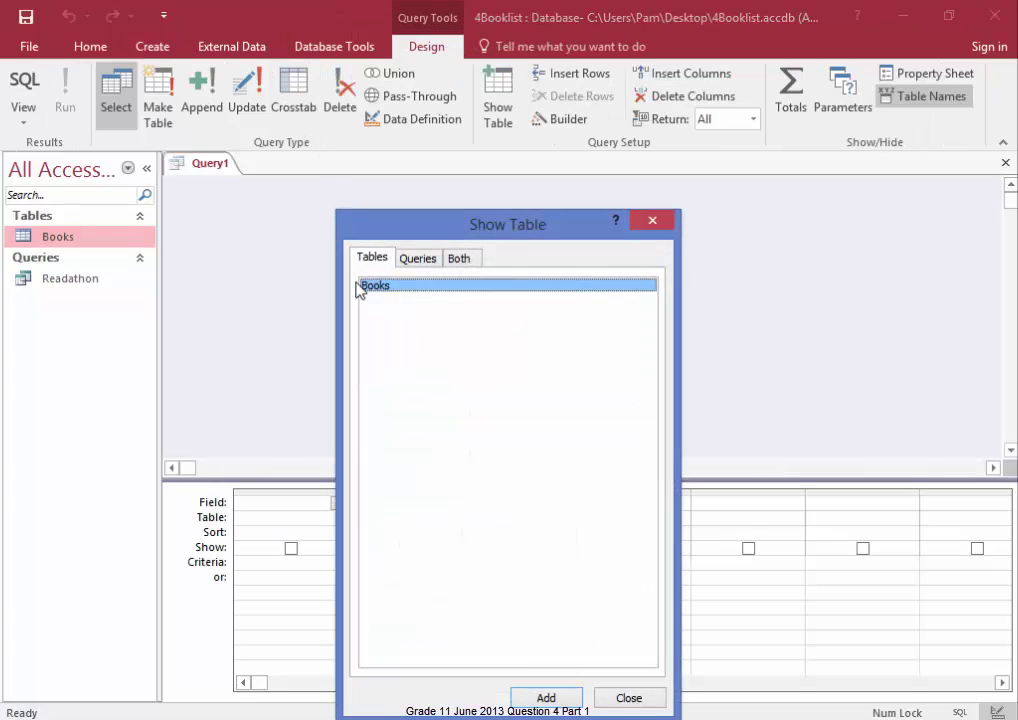
click(540, 699)
click(626, 699)
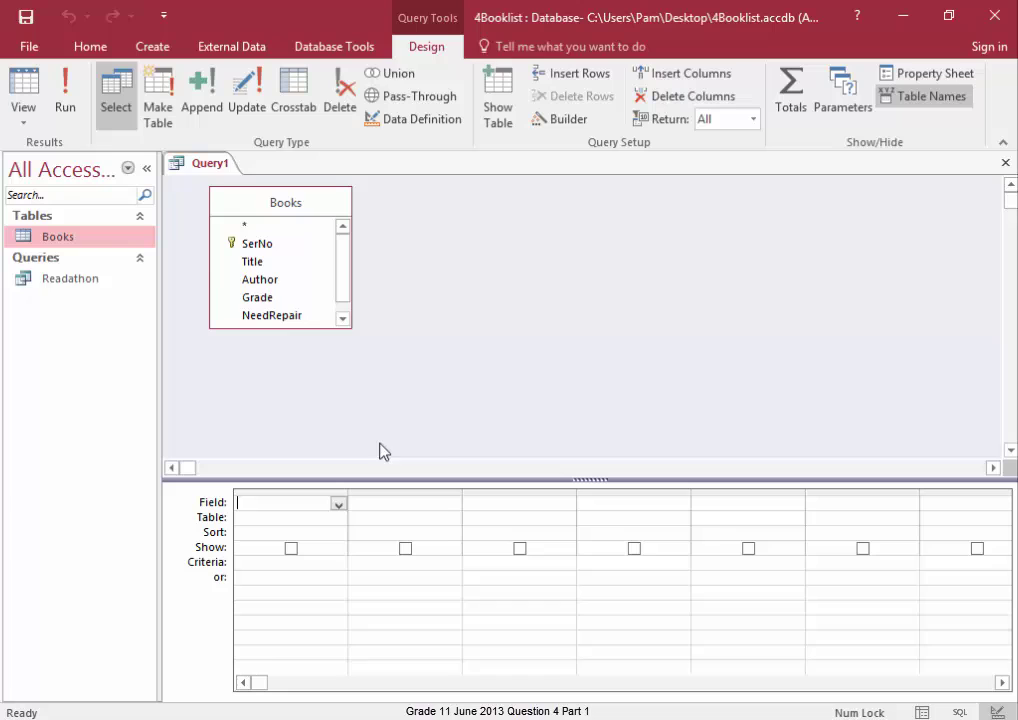
Add the Author and Title fields to the grid, both sorted ascending
double_click(262, 280)
double_click(262, 262)
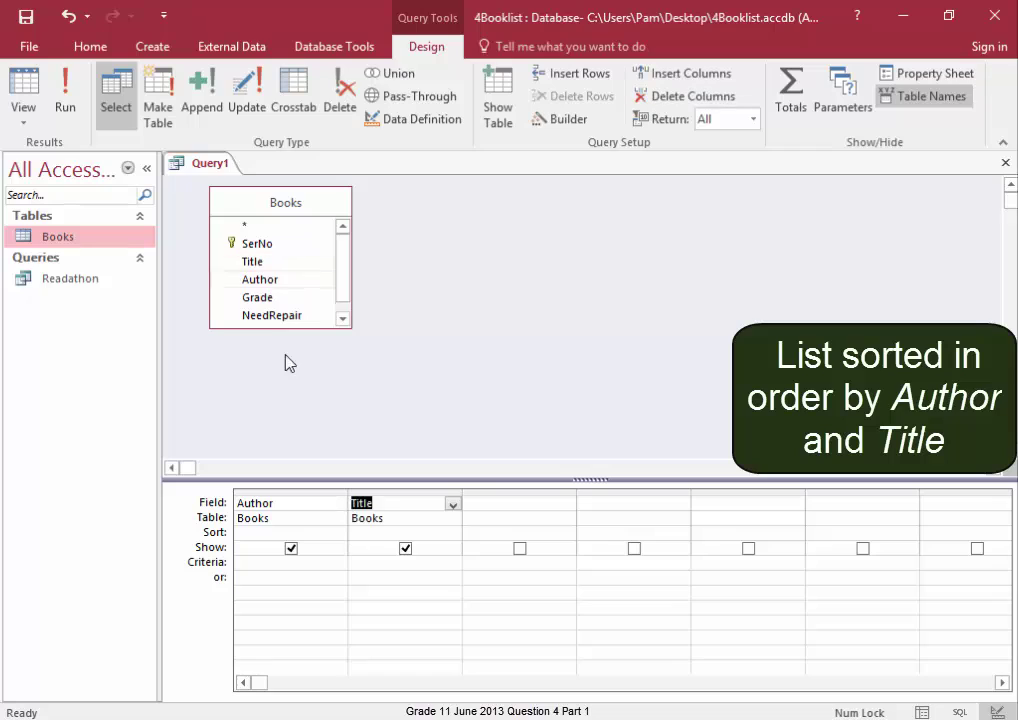
click(338, 538)
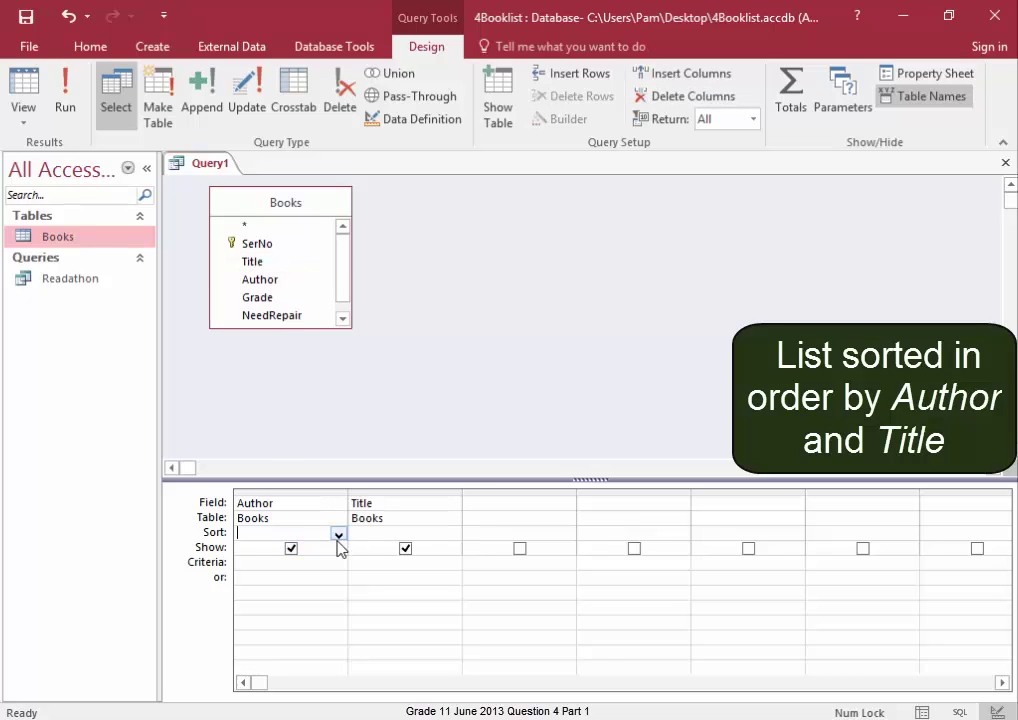
click(320, 548)
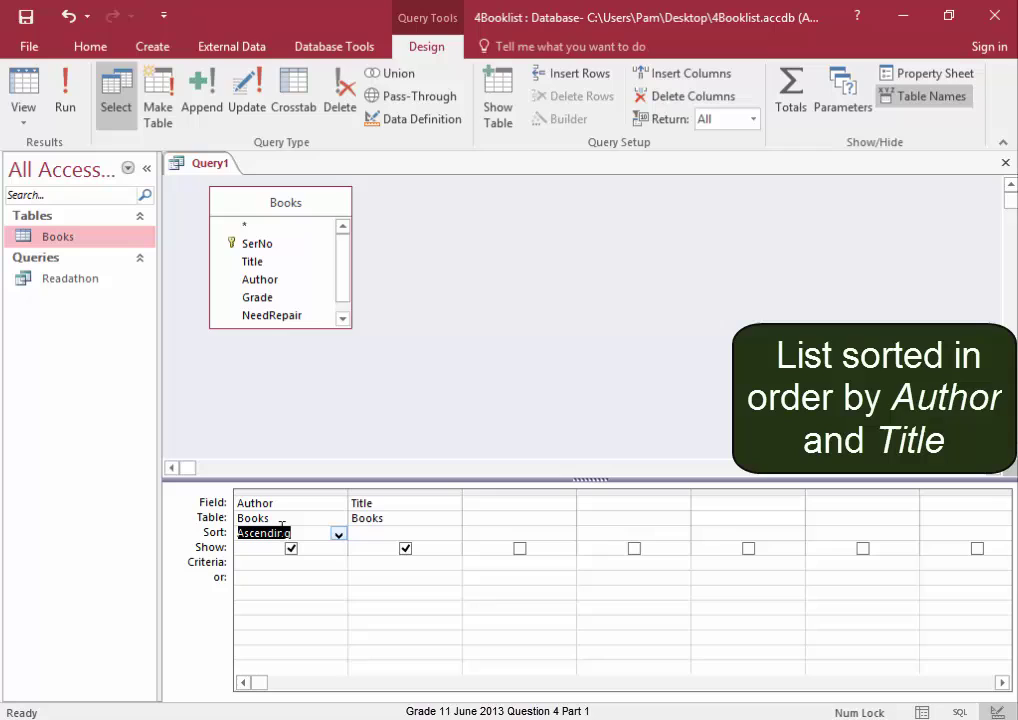
click(400, 534)
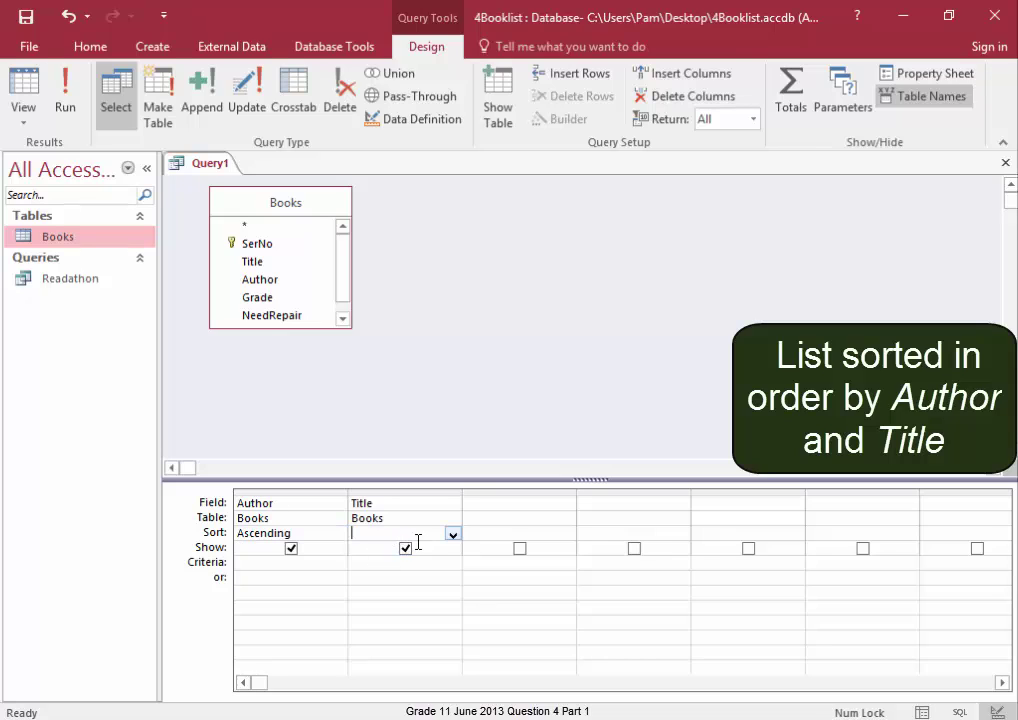
click(451, 536)
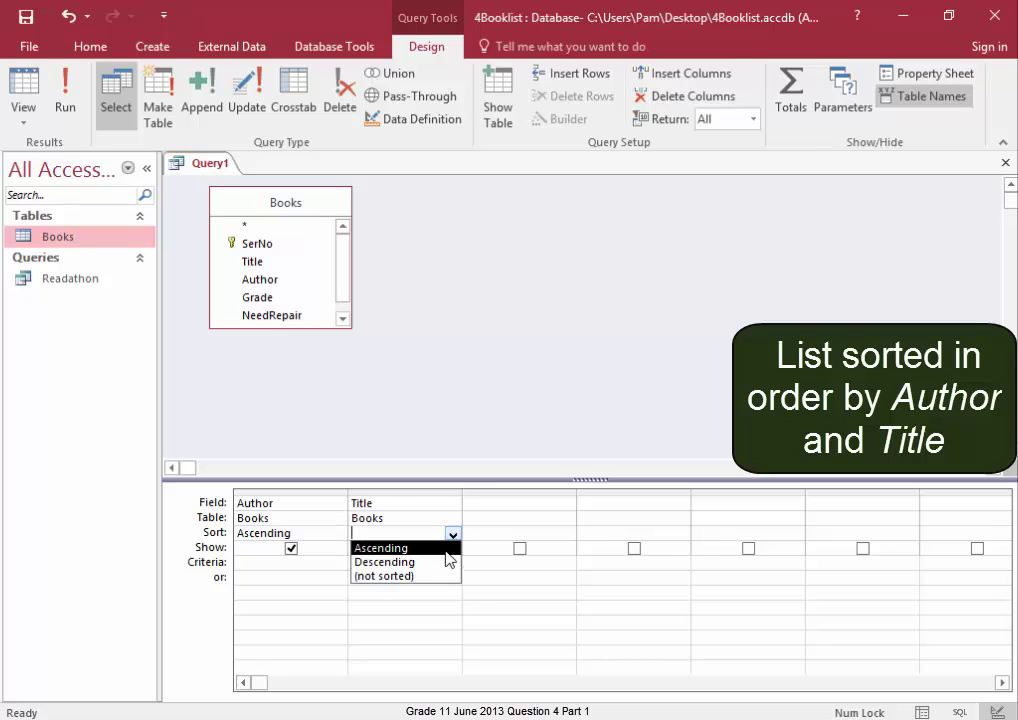
click(447, 550)
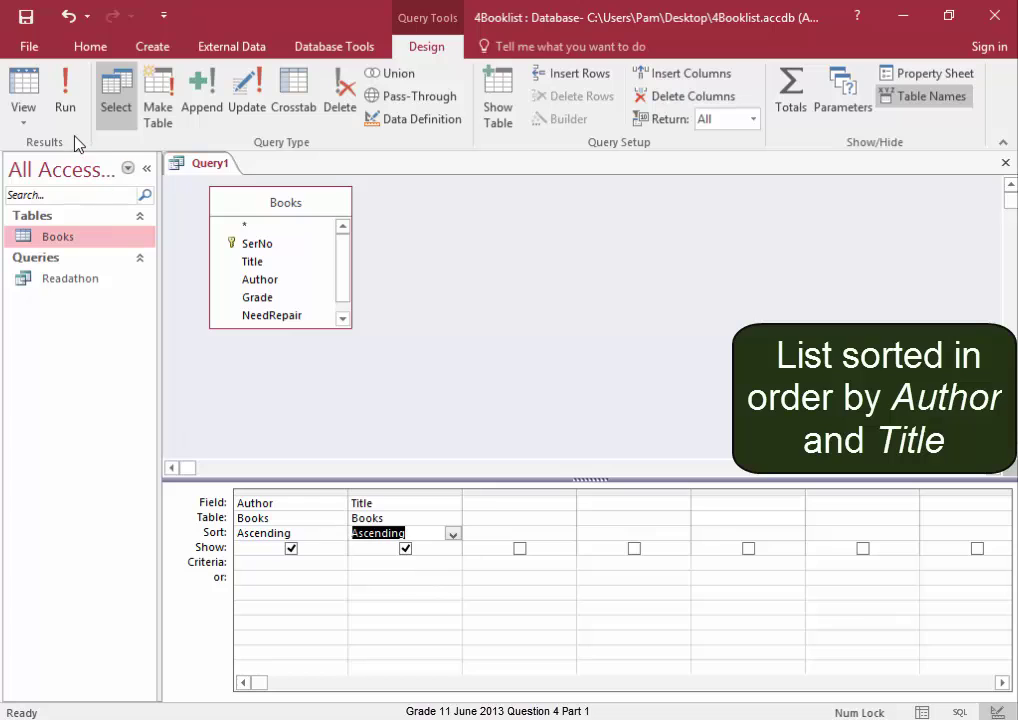
Run the query to list all 150 books alphabetically by author, then title
click(65, 110)
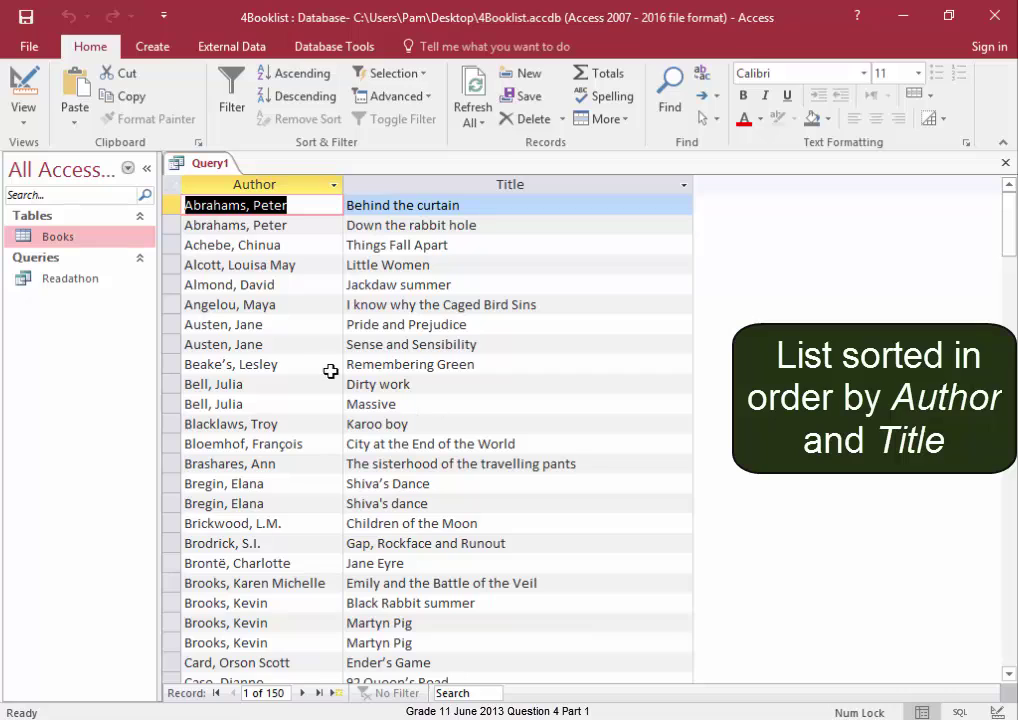
Save the sorted query under the name 'Shelf Positions'
right_click(214, 170)
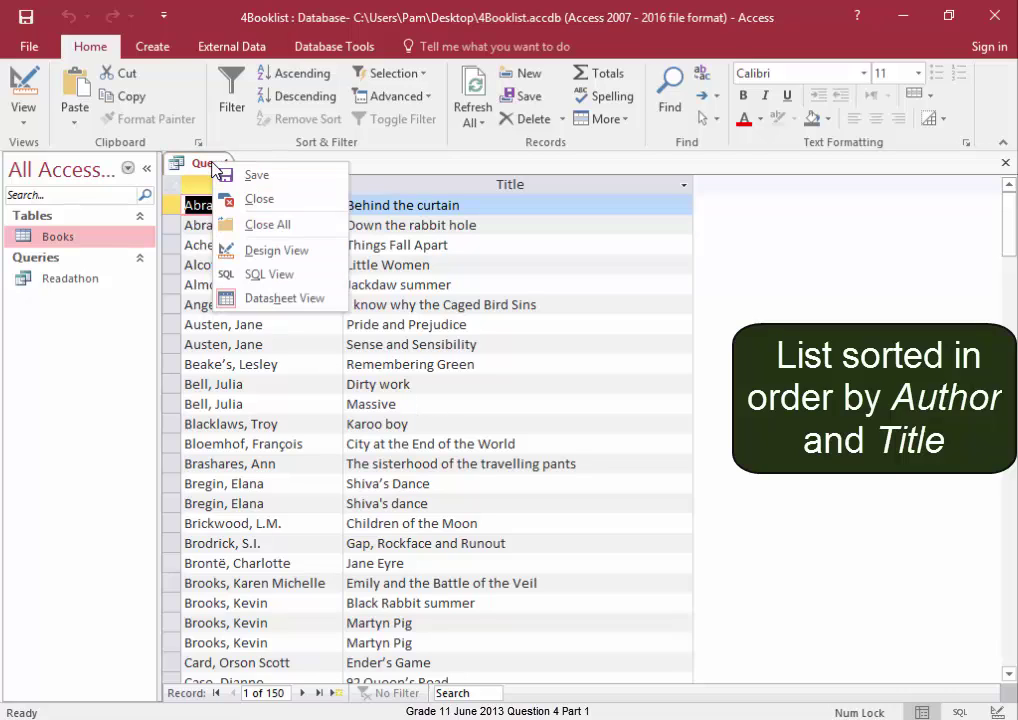
click(250, 176)
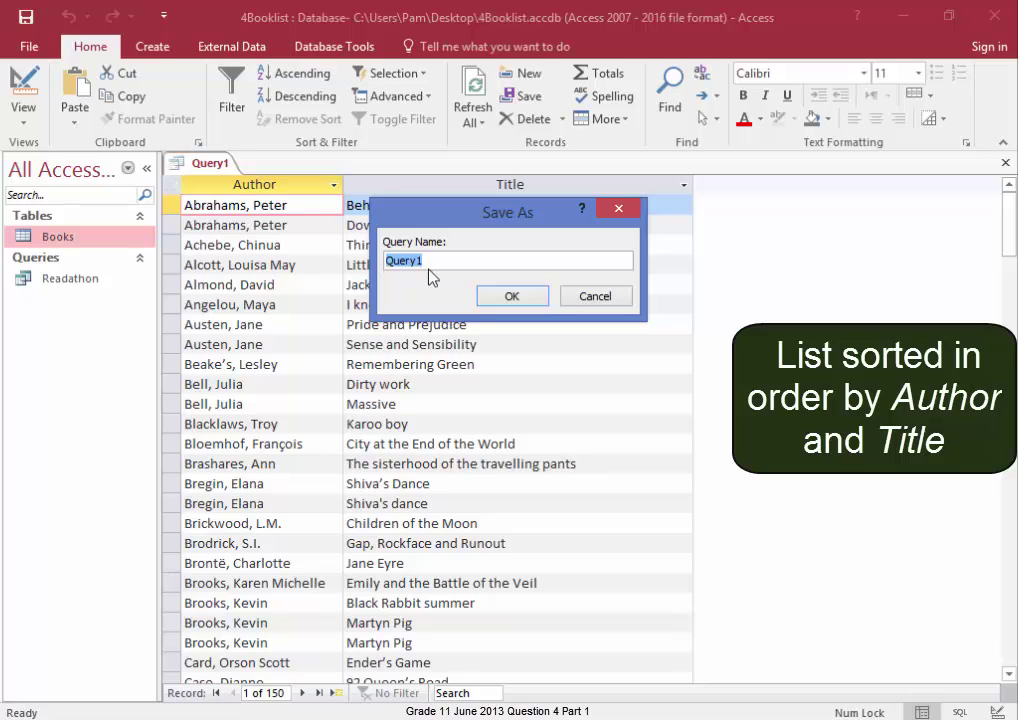
text(S)
text(helf P)
text(ositions)
click(540, 299)
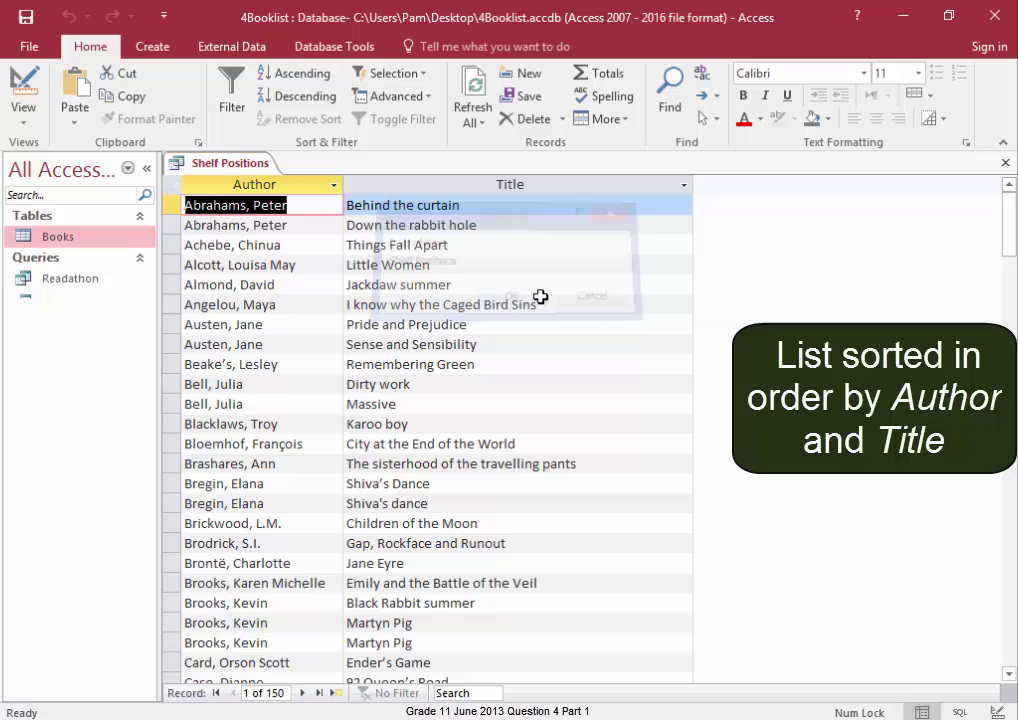
Close Shelf Positions and start another design-view query on the Books table
click(1005, 162)
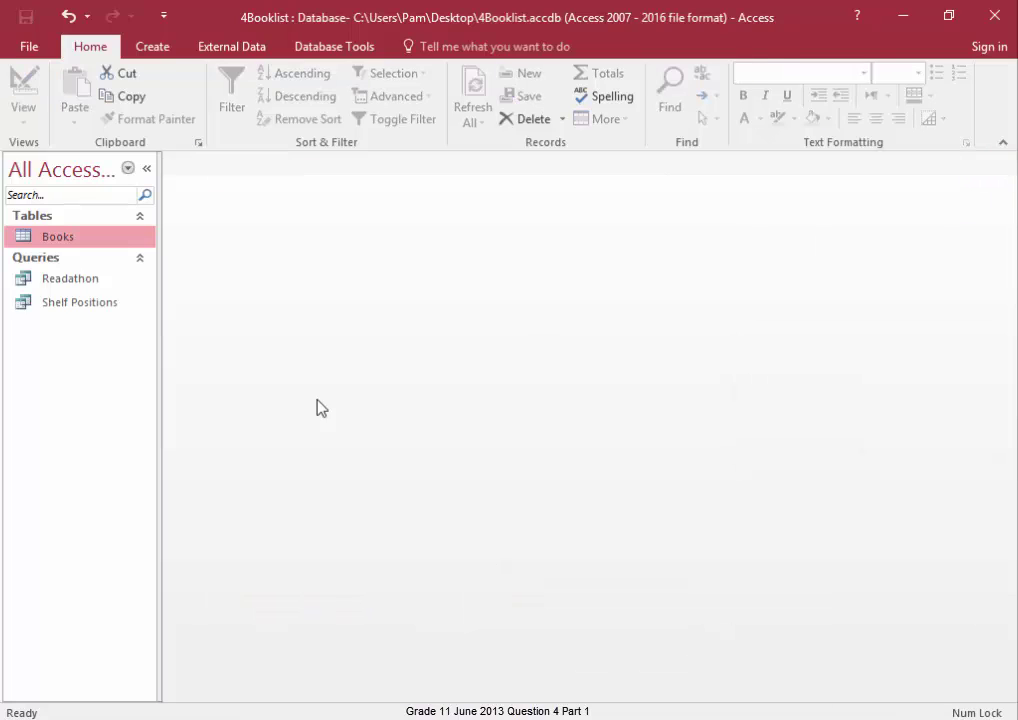
click(152, 50)
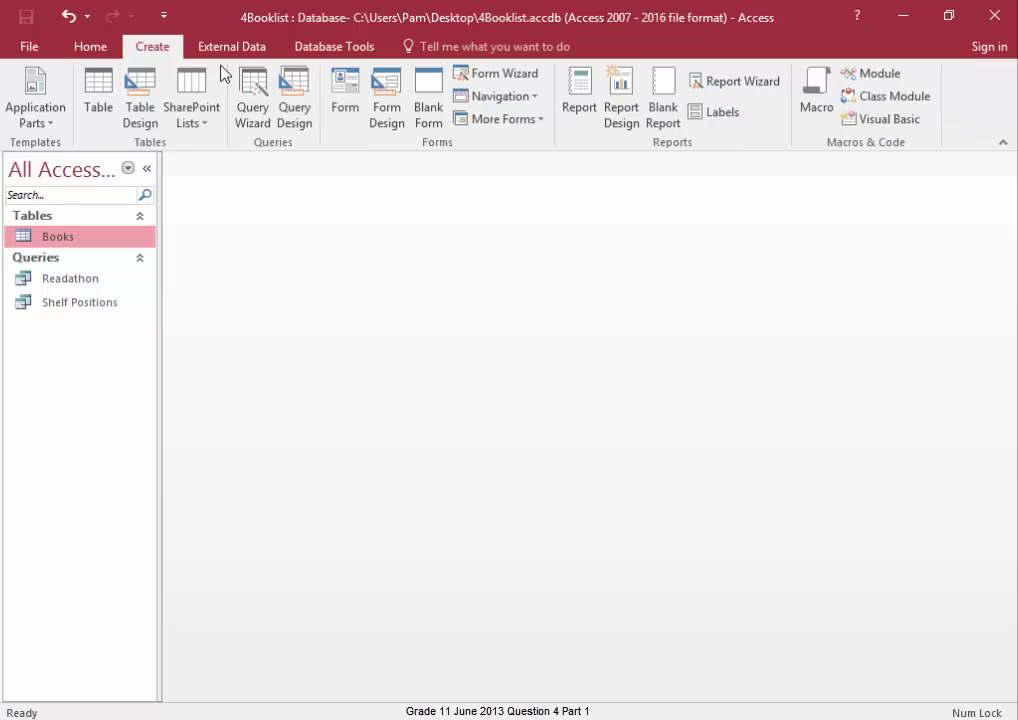
click(295, 105)
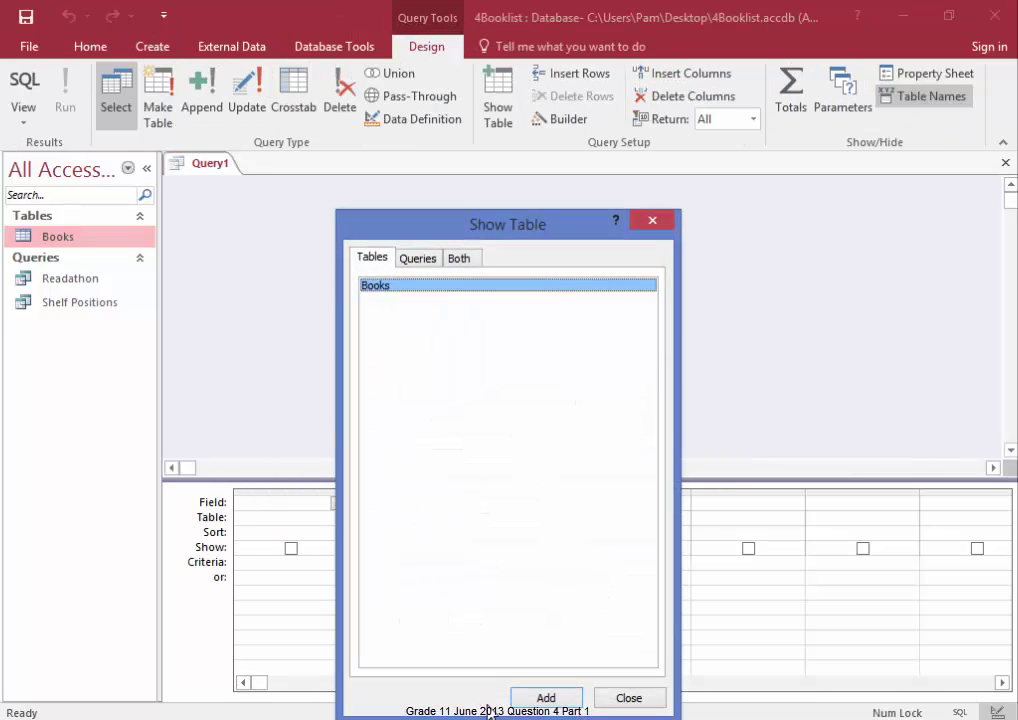
click(569, 700)
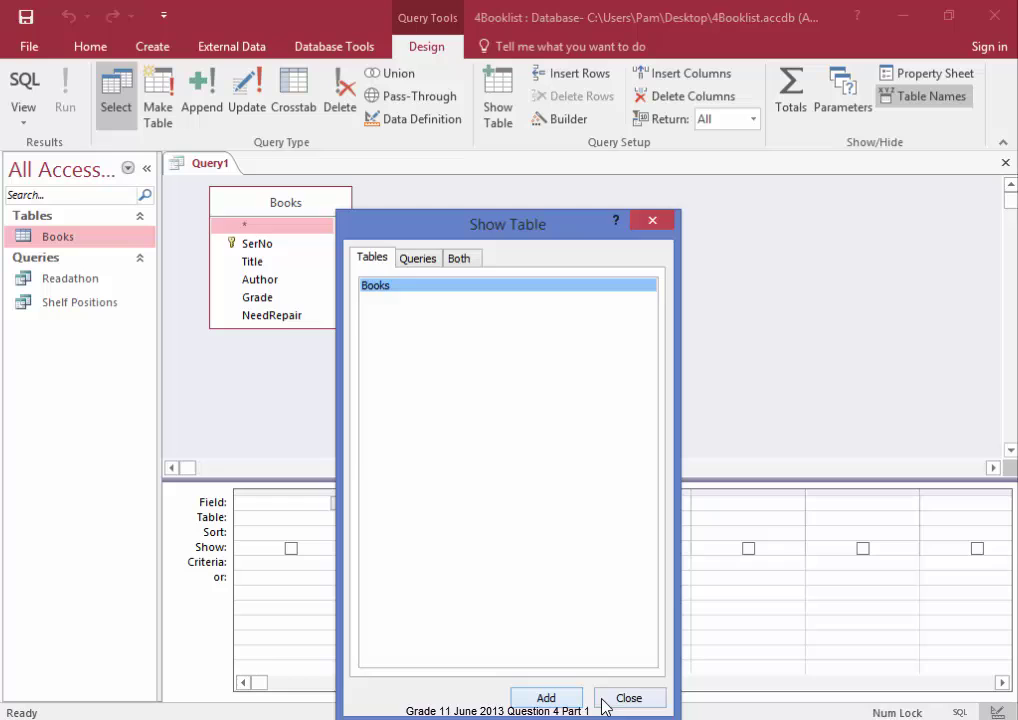
click(605, 698)
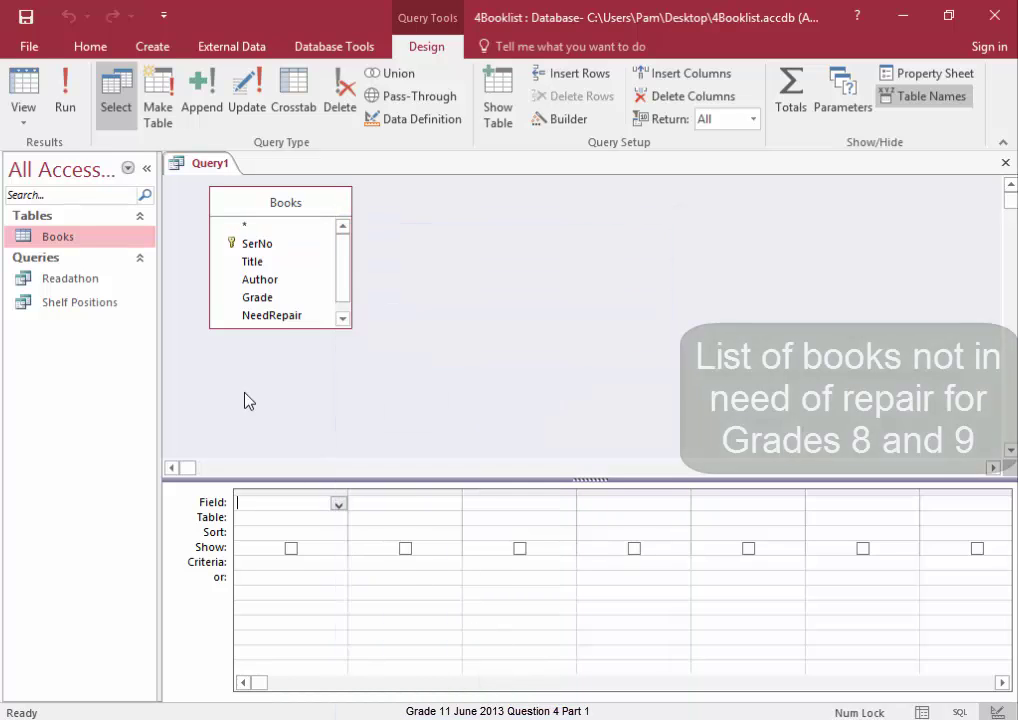
Add Author, Title, Grade and NeedRepair with NeedRepair criterion 0, then run it for 106 records
double_click(262, 280)
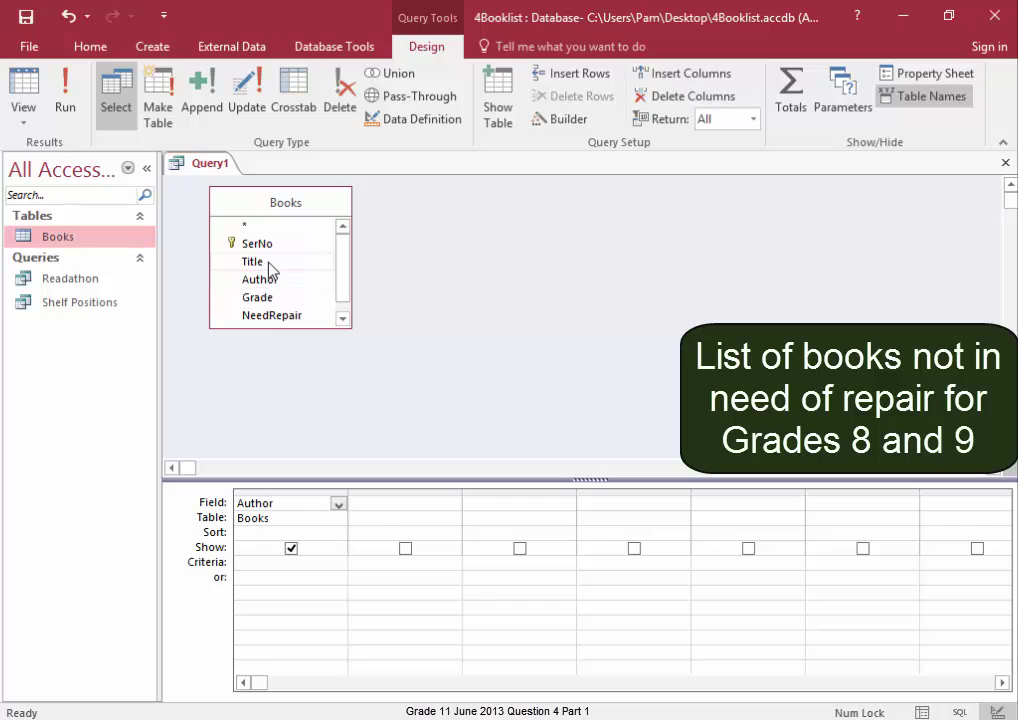
double_click(262, 262)
double_click(274, 298)
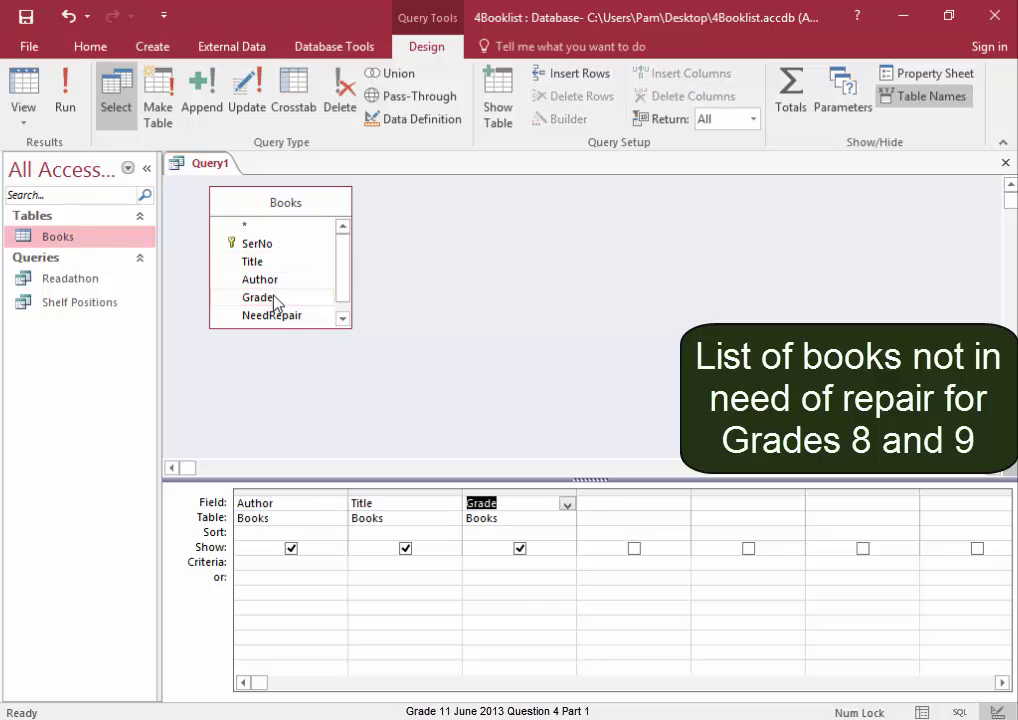
click(341, 312)
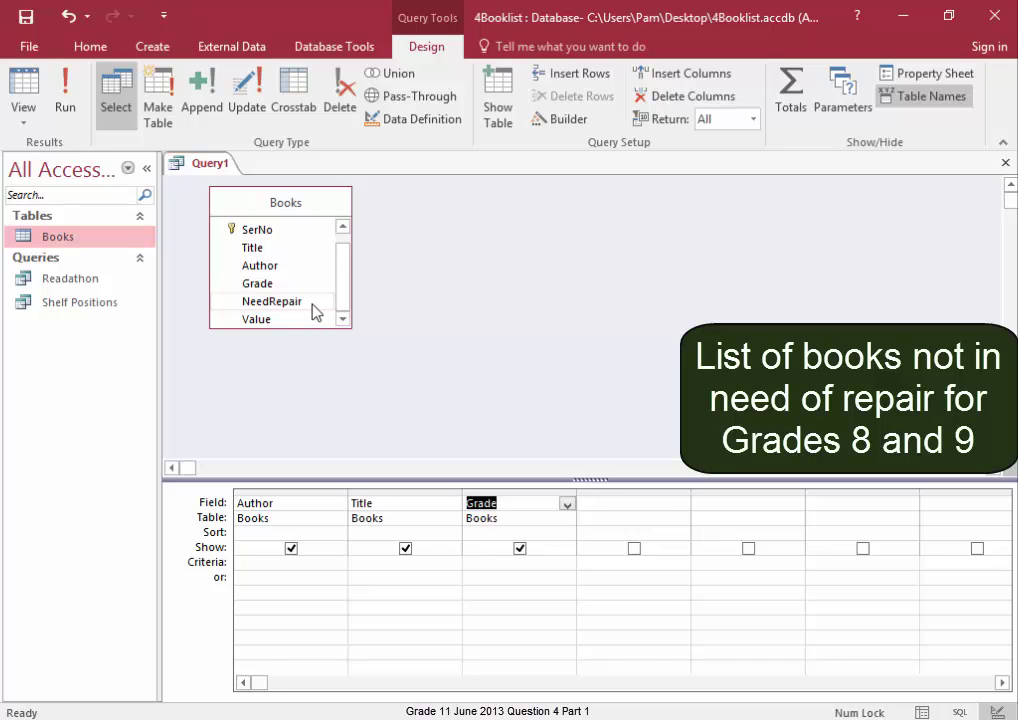
double_click(312, 304)
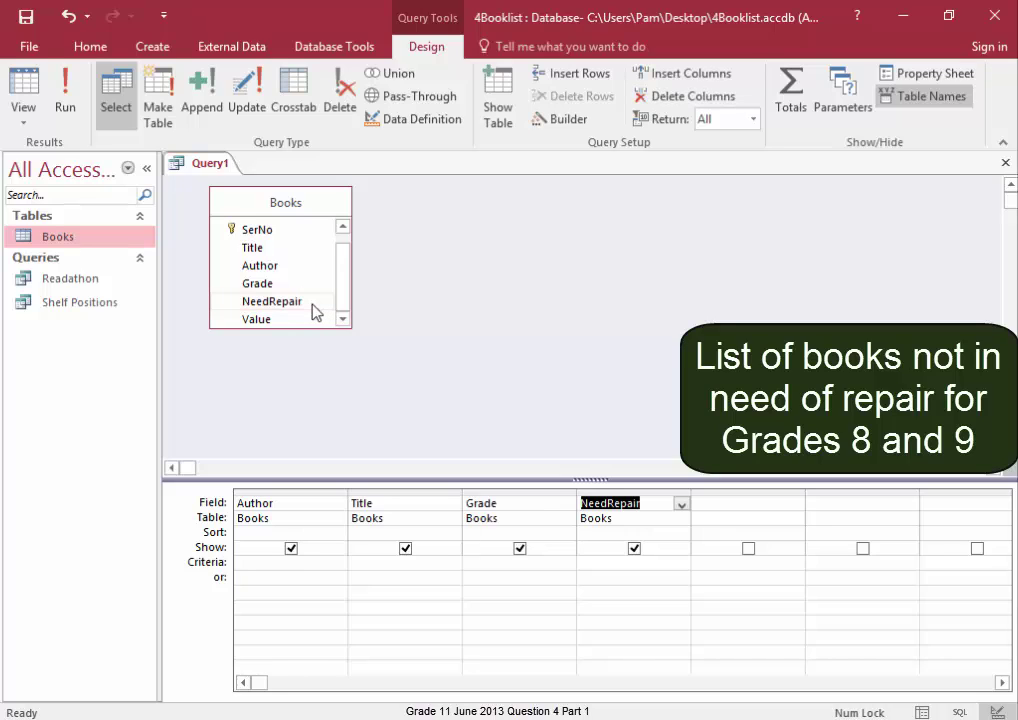
click(597, 561)
text(0)
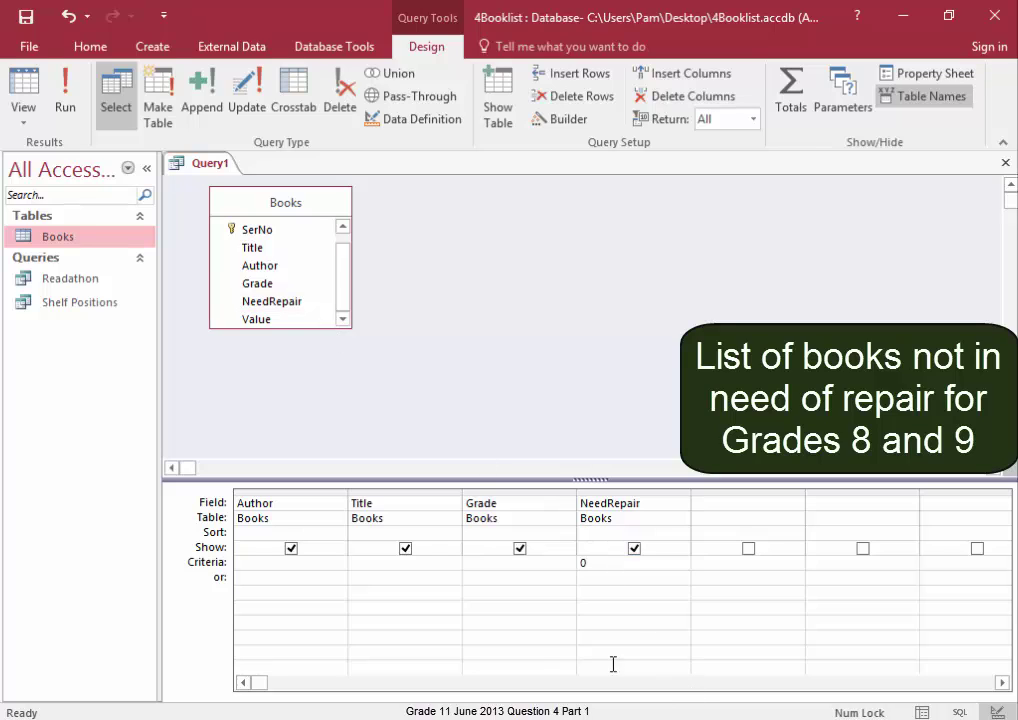
click(62, 105)
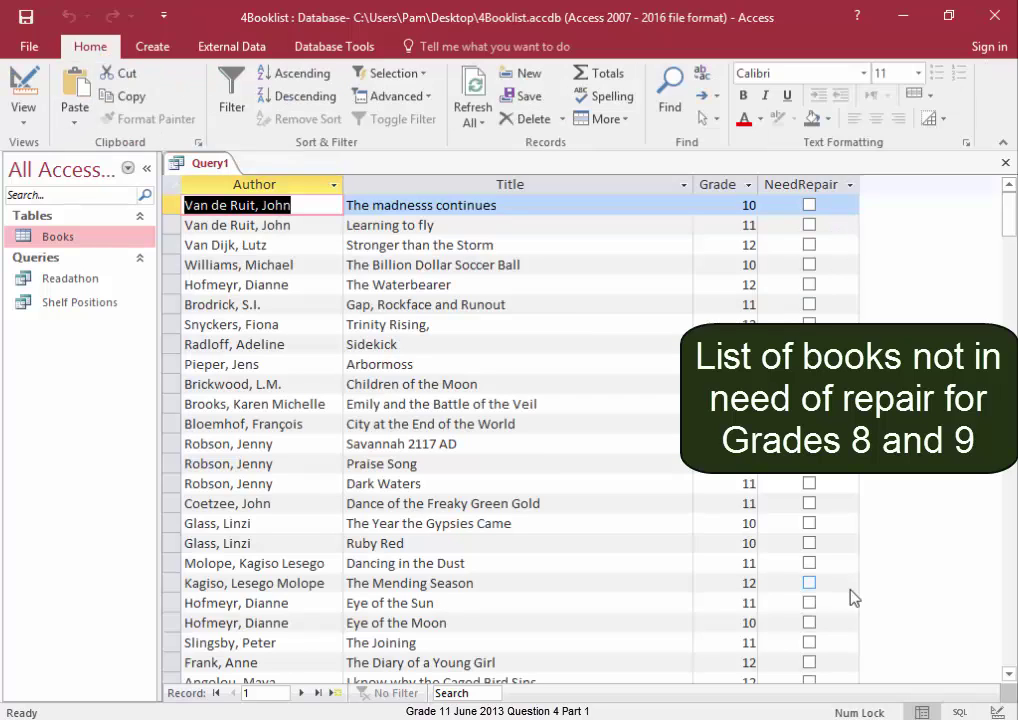
Add criteria Grade <10 and NeedRepair False, then run to get 30 grade 8–9 books
click(23, 112)
click(68, 245)
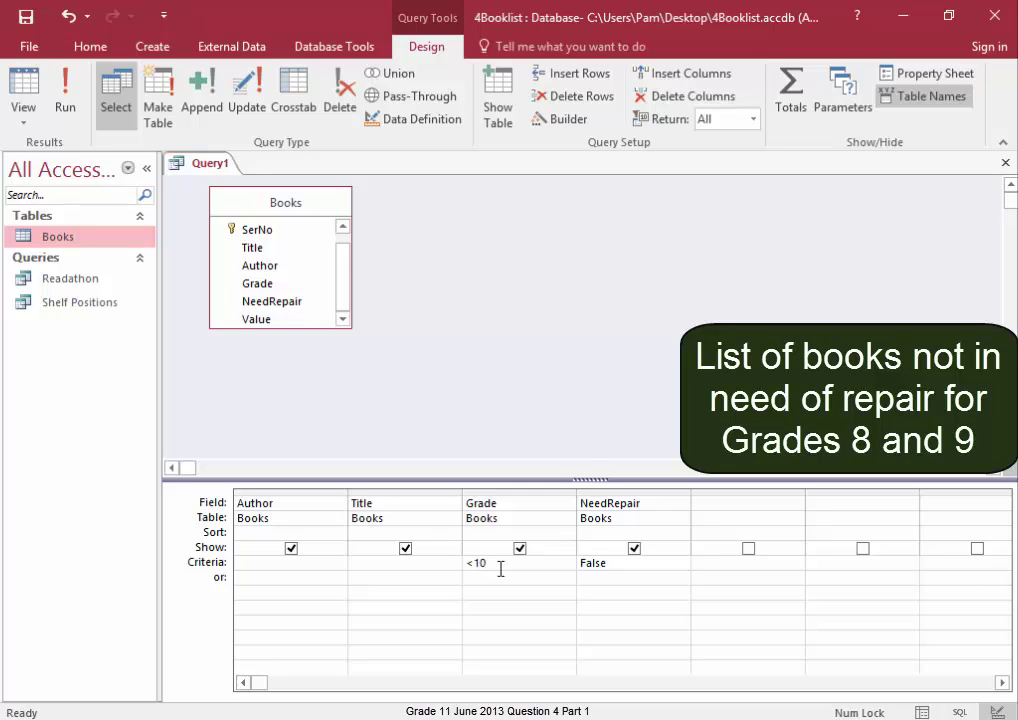
click(68, 96)
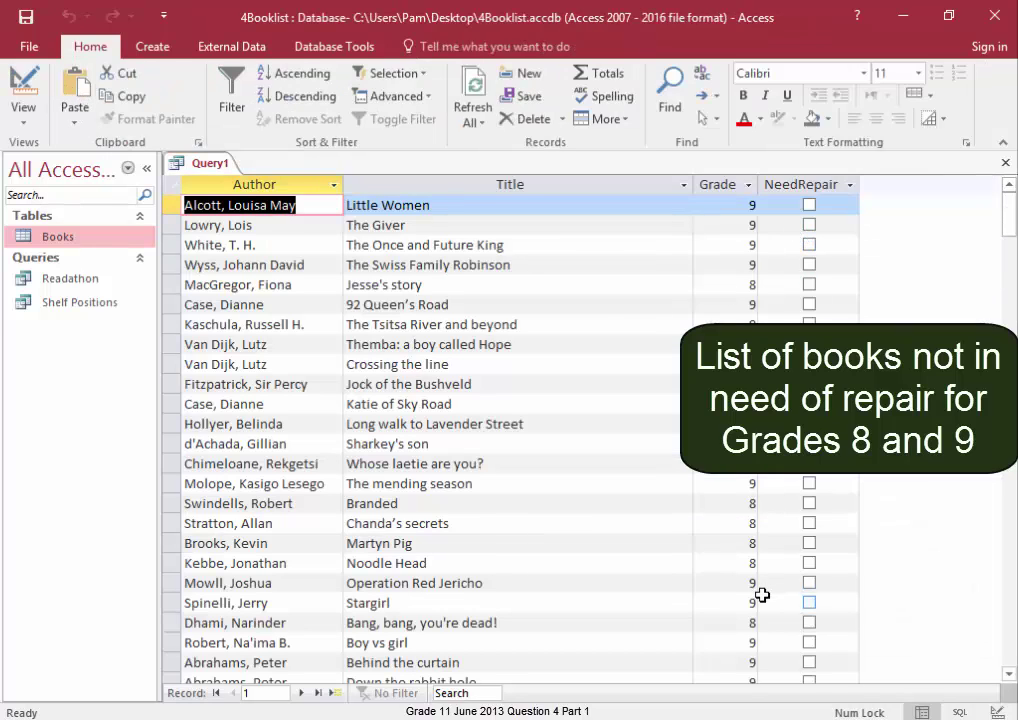
scroll(762, 595, down, 3)
scroll(761, 595, up, 3)
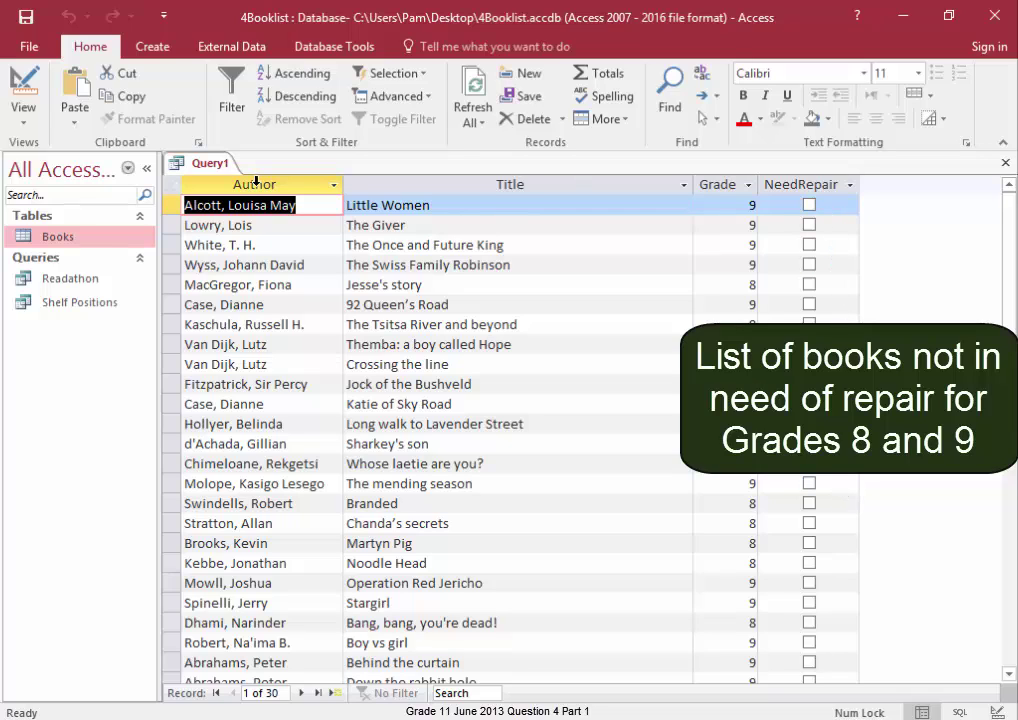
Untick Show for NeedRepair so results list only Author, Title and Grade
click(23, 110)
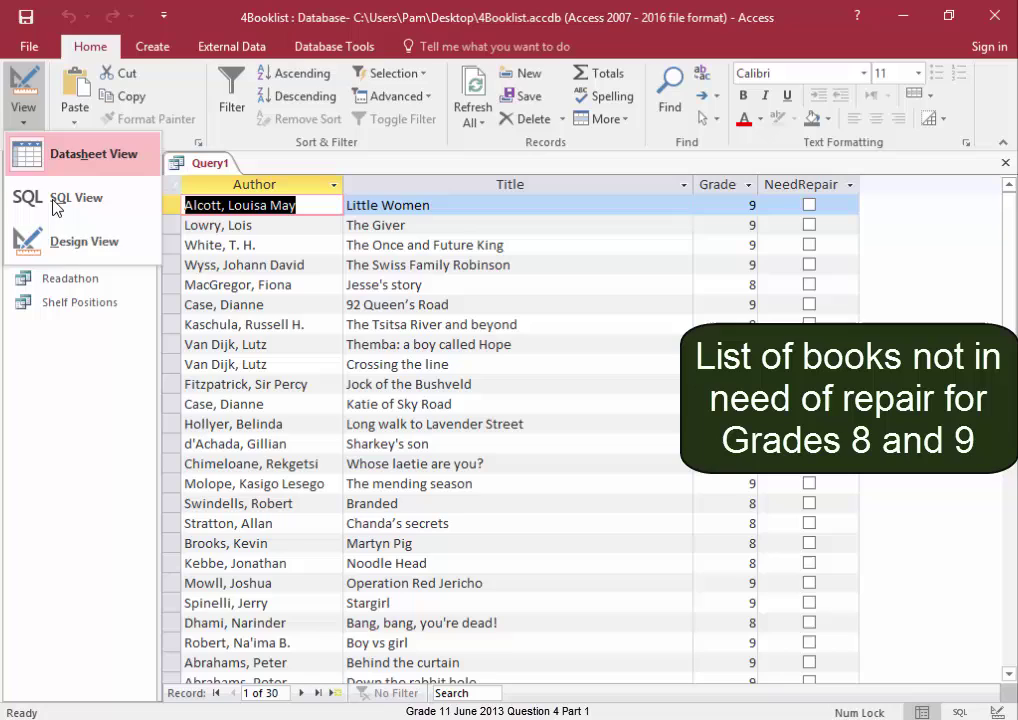
click(82, 243)
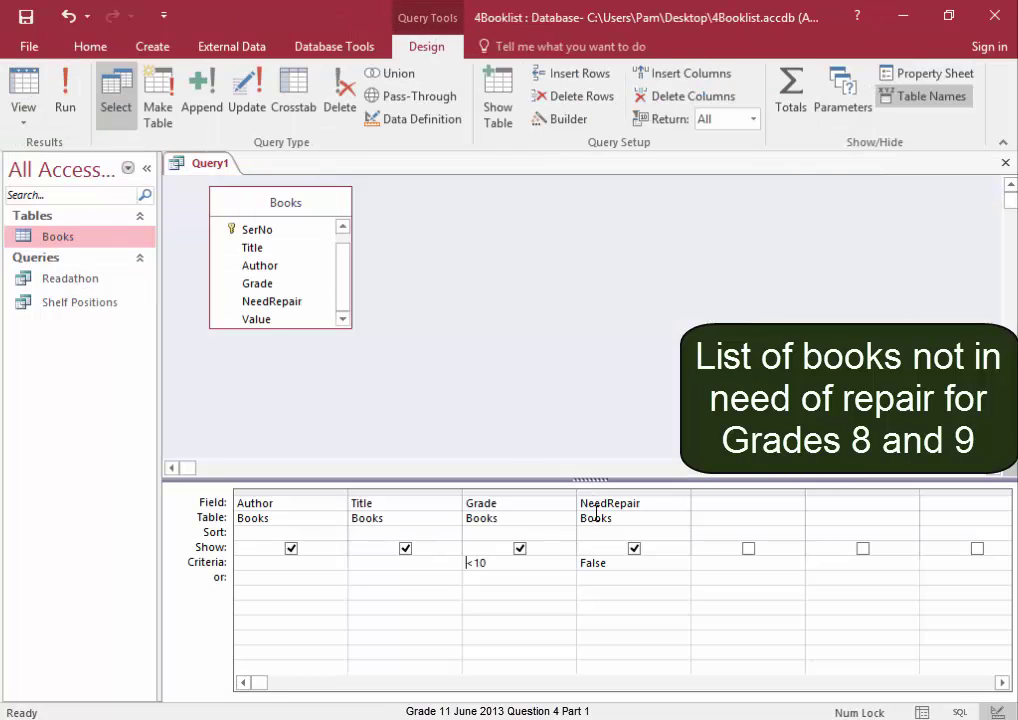
click(634, 549)
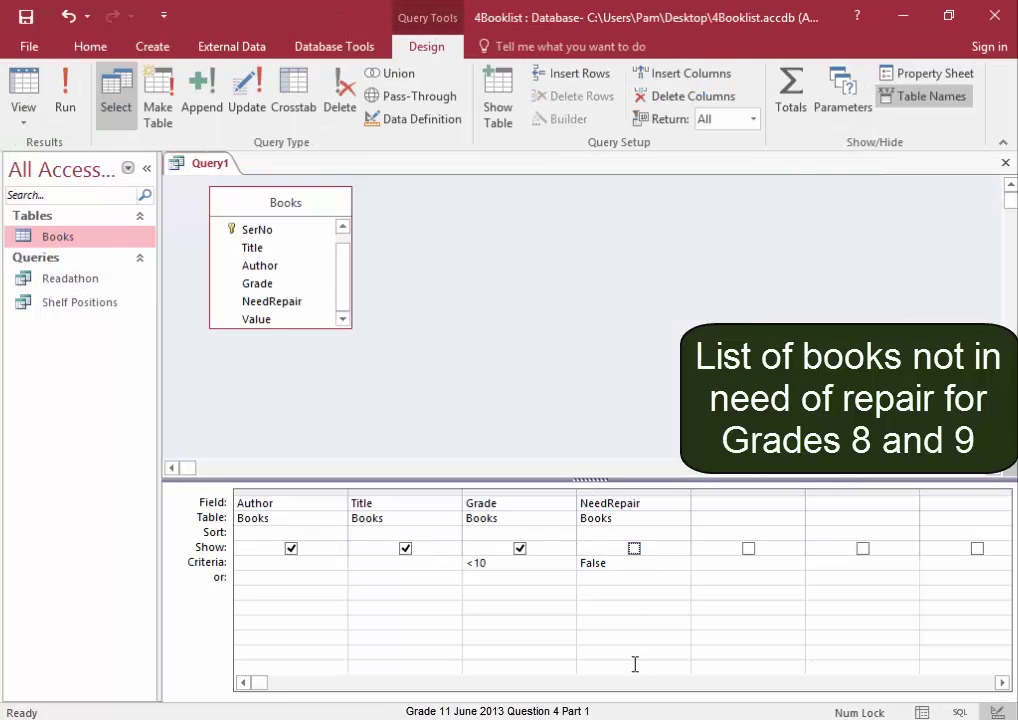
click(65, 105)
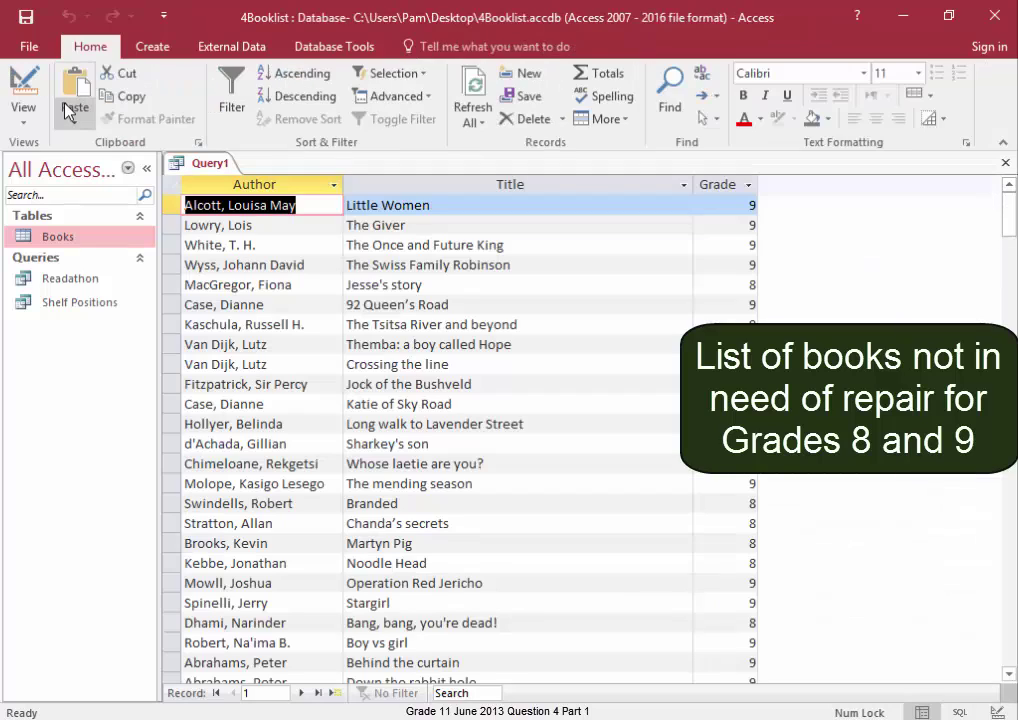
Save the 30-book query as 'Junior Books'
right_click(212, 168)
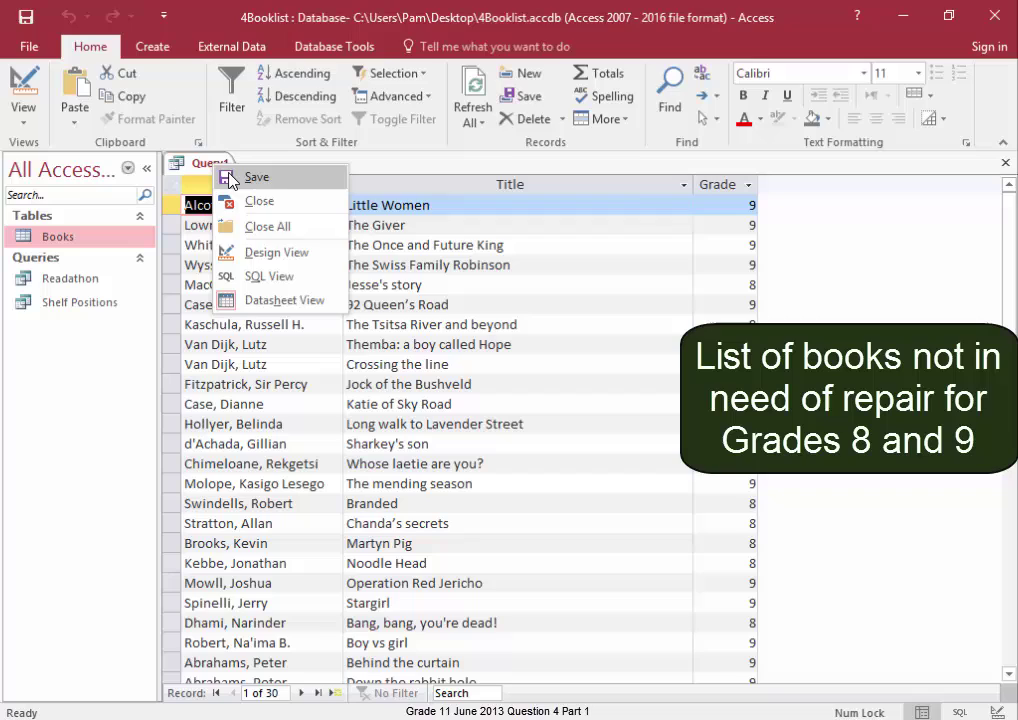
click(229, 176)
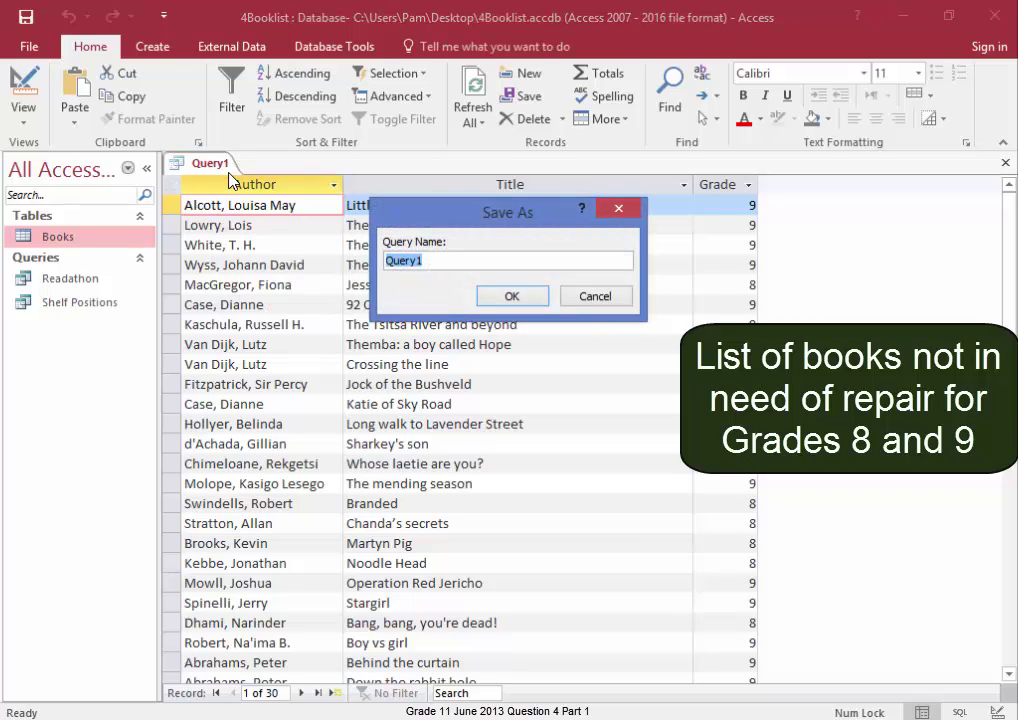
text(Juni)
text(or Books)
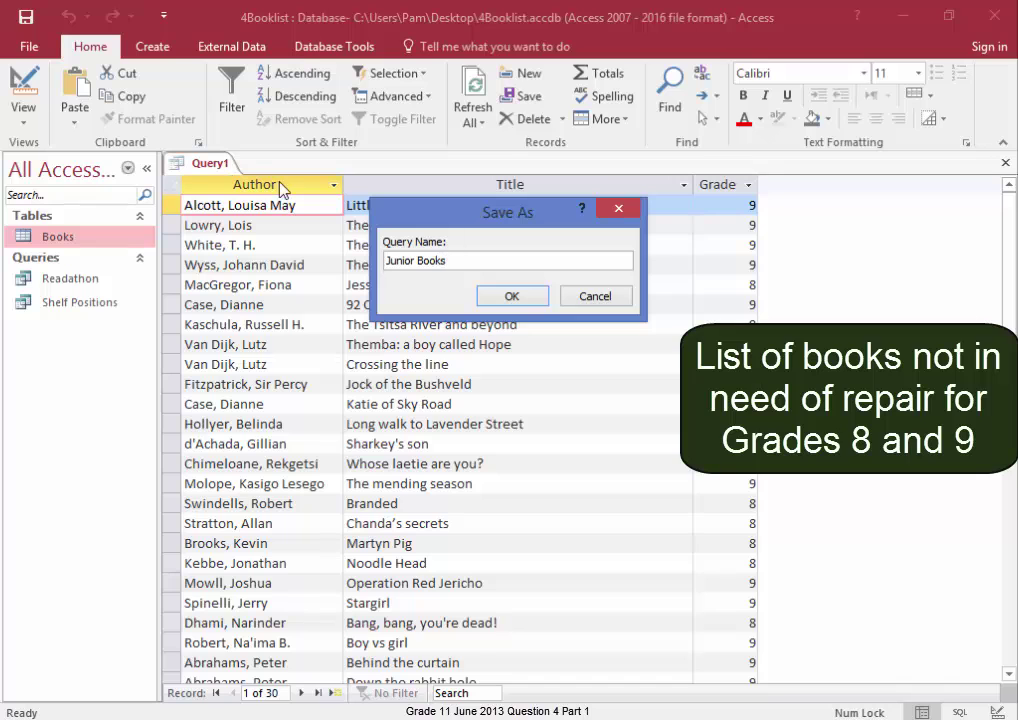
click(511, 300)
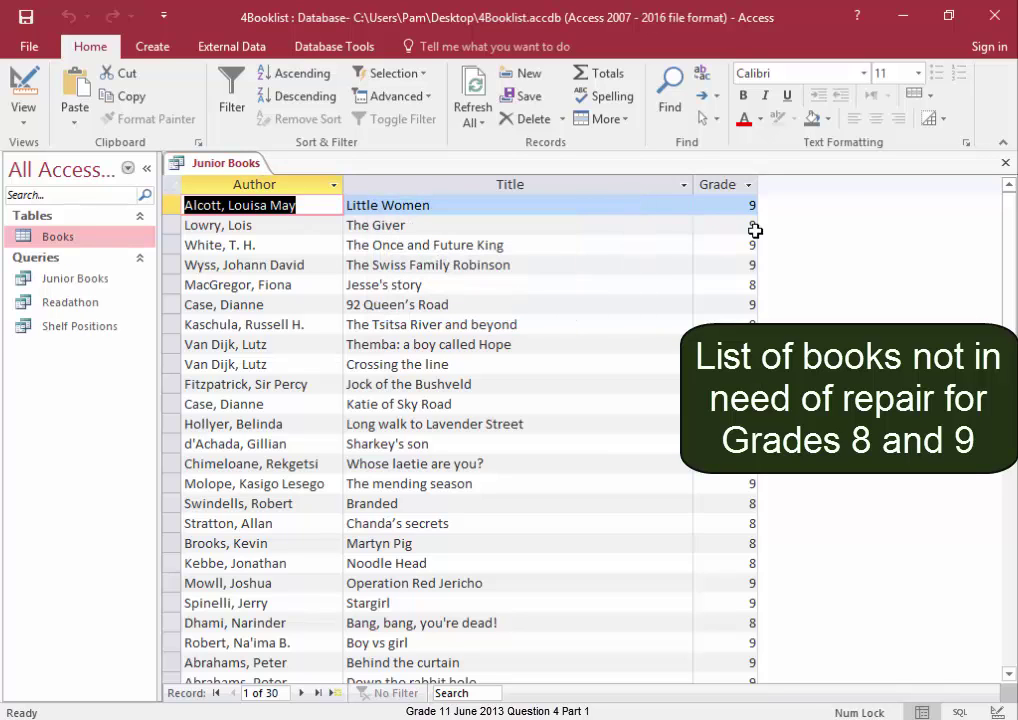
Close Junior Books and start a third design-view query with the Books table added
click(1004, 163)
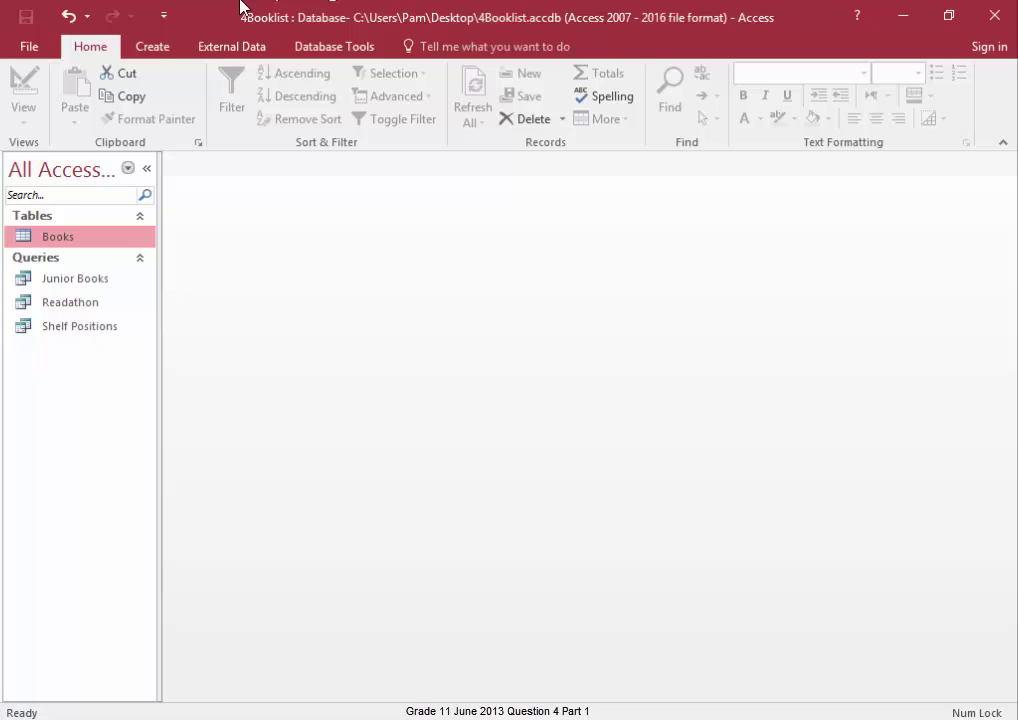
click(152, 50)
click(300, 127)
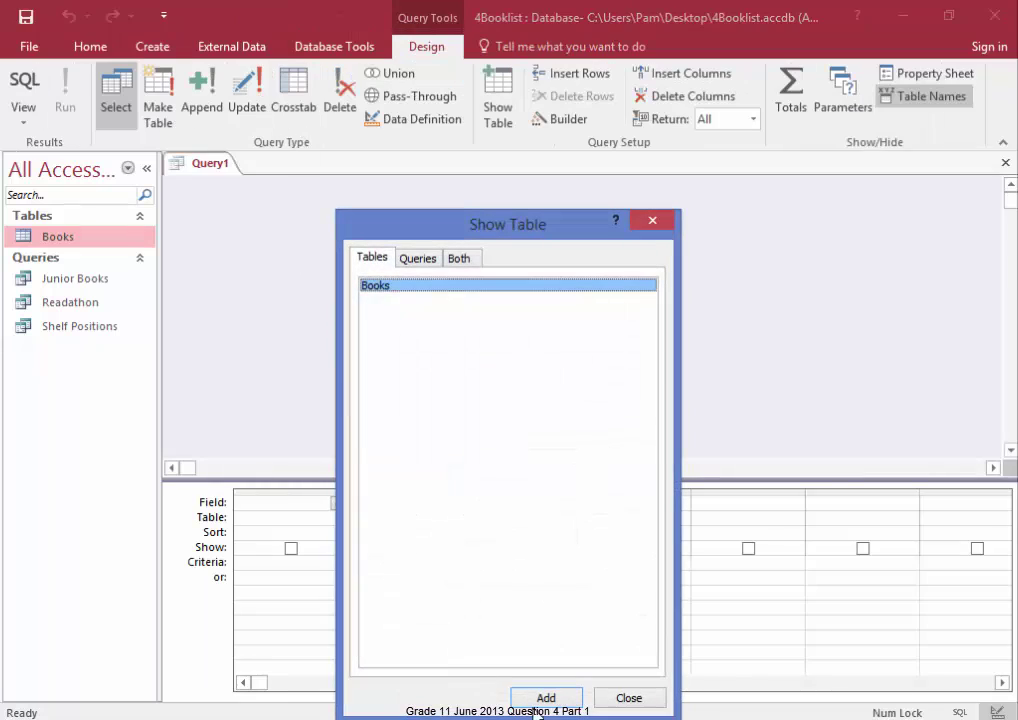
click(539, 700)
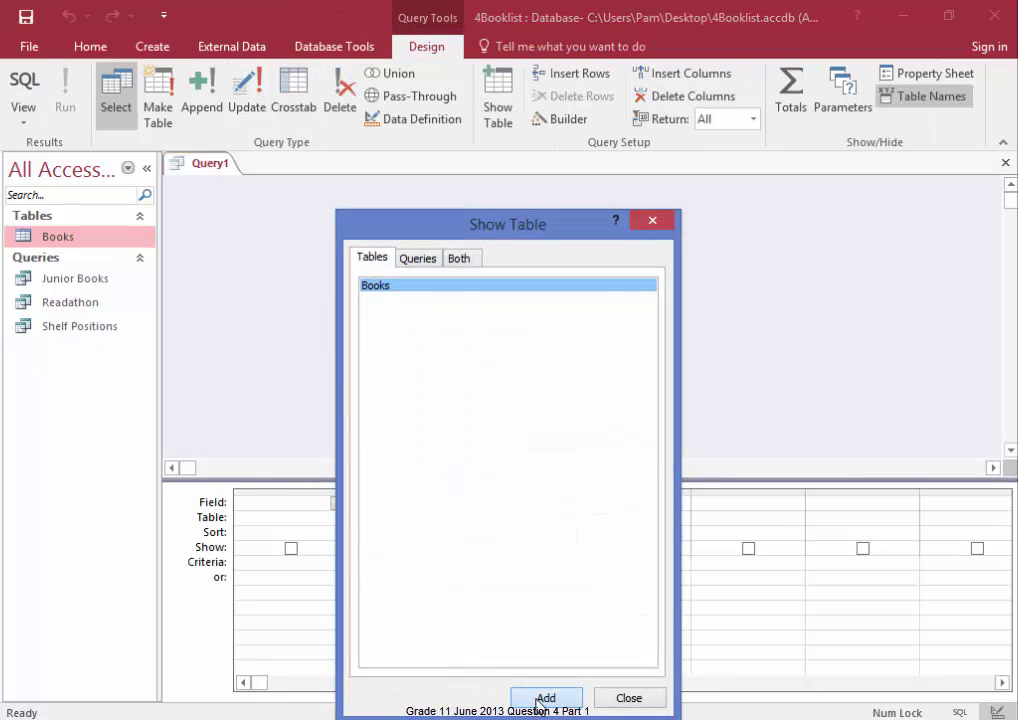
click(623, 700)
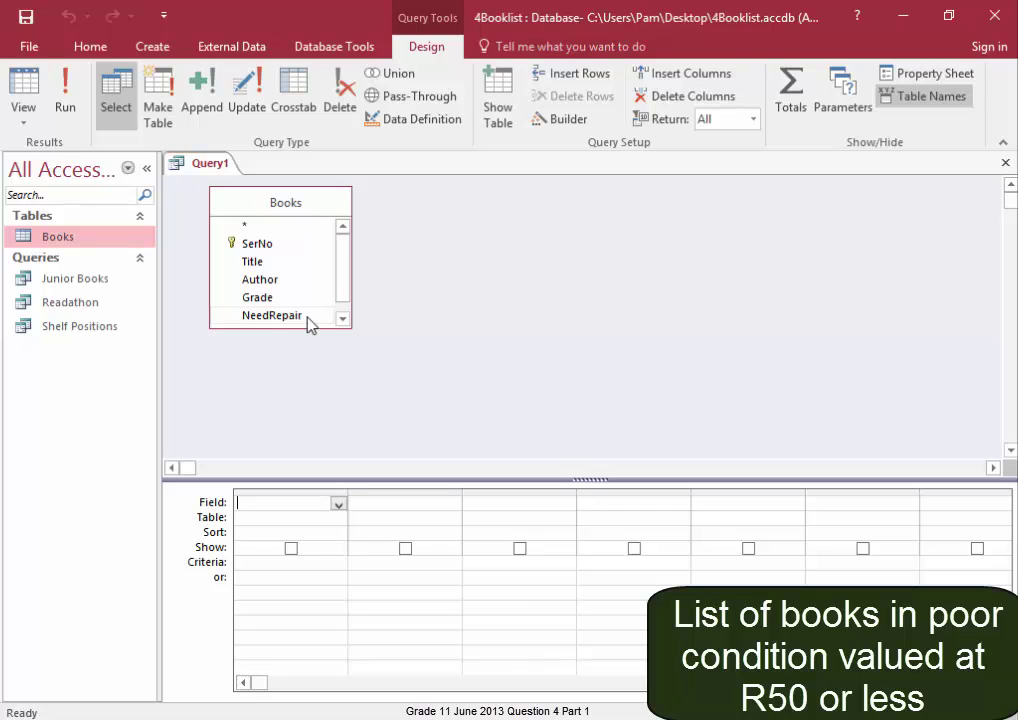
Add SerNo, Title, Author, Grade, NeedRepair and Value to the query grid
drag(344, 288, 347, 306)
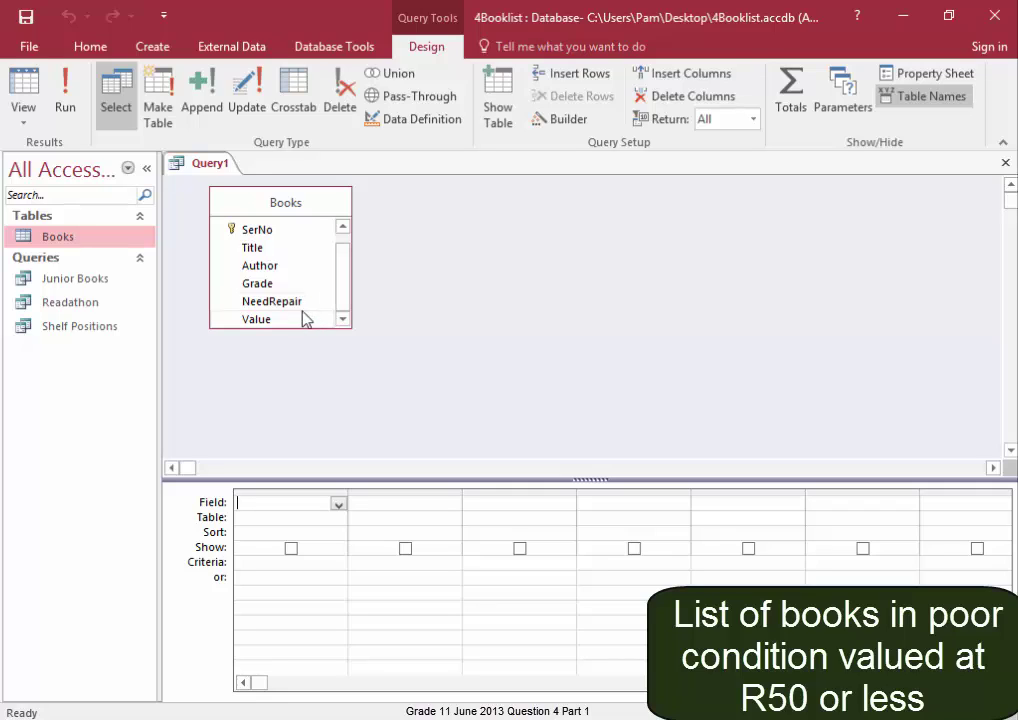
double_click(273, 233)
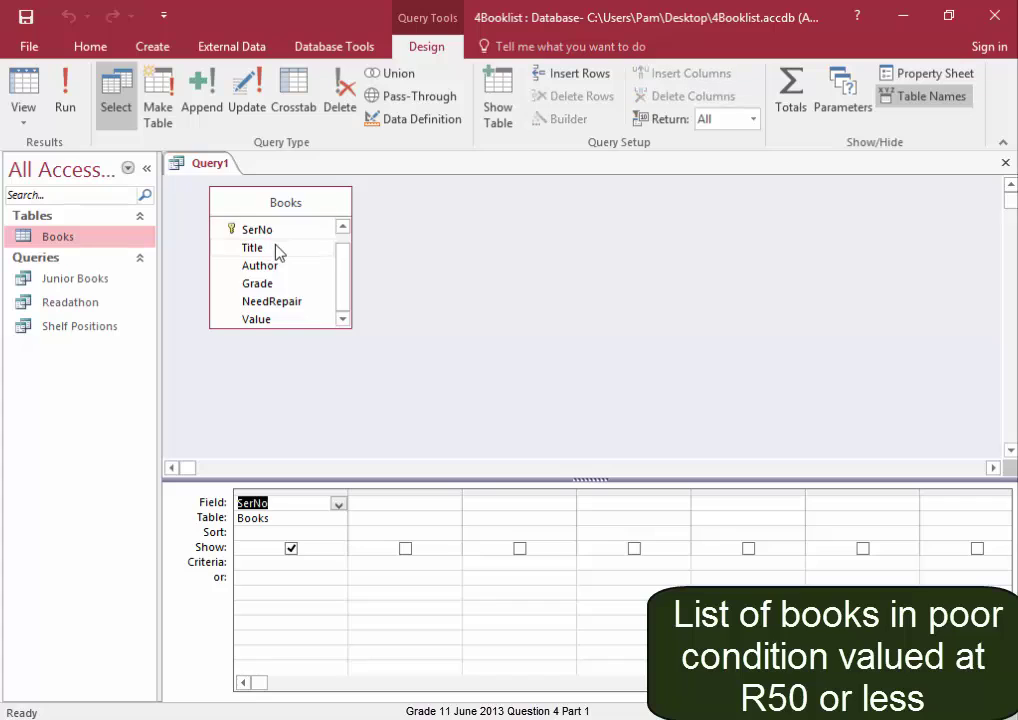
double_click(275, 249)
double_click(280, 266)
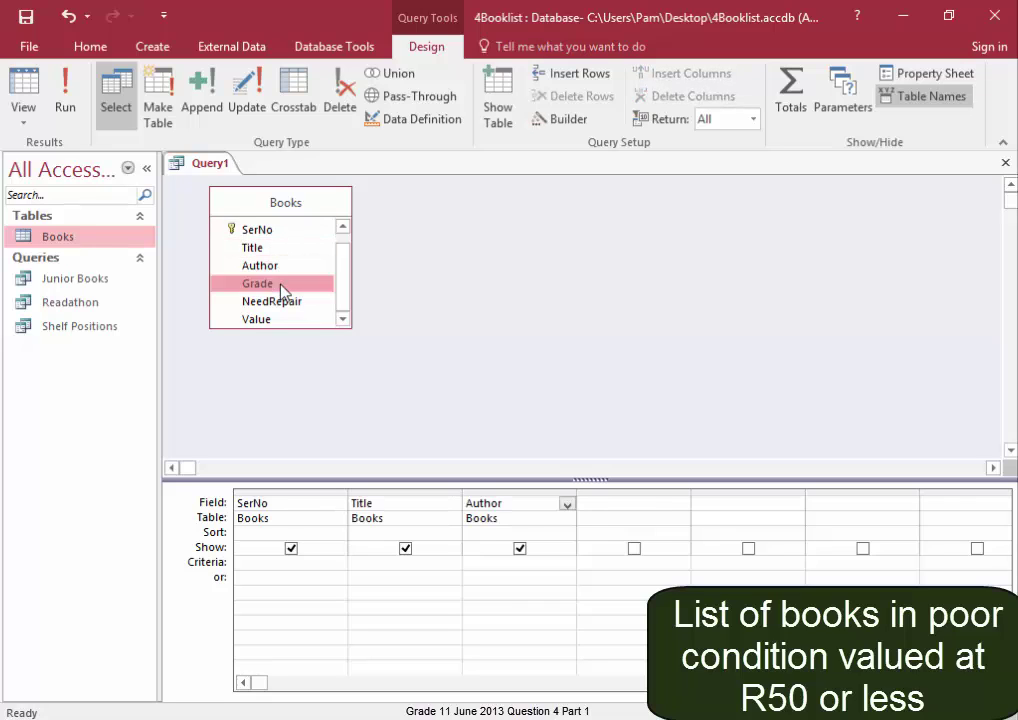
double_click(283, 284)
double_click(289, 321)
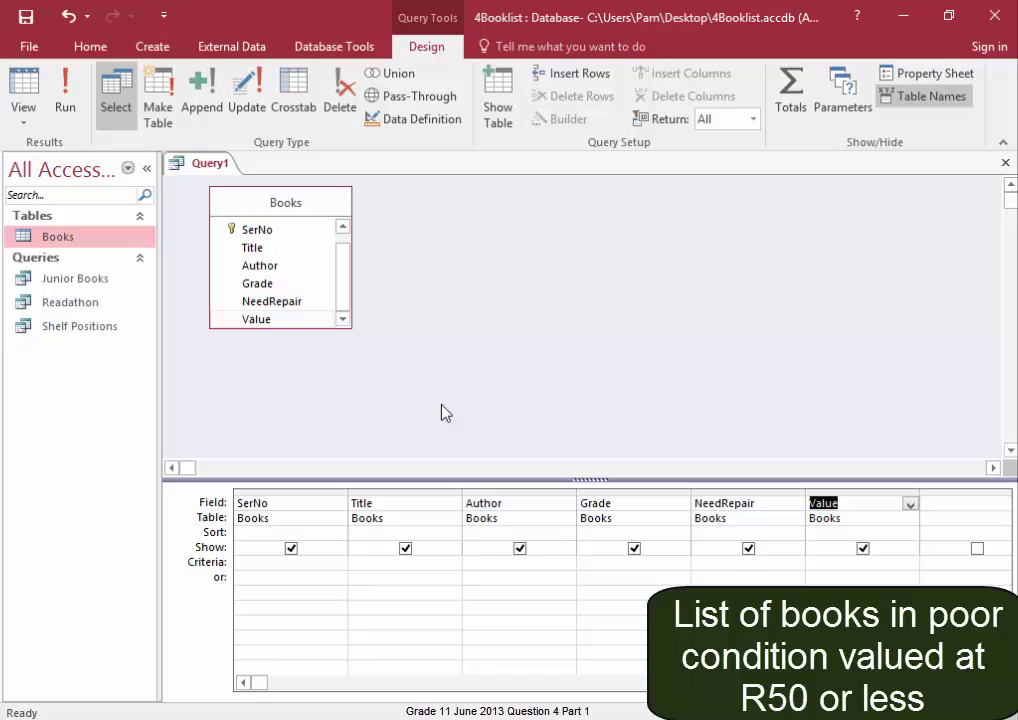
Set criteria NeedRepair True and Value <=50
click(789, 569)
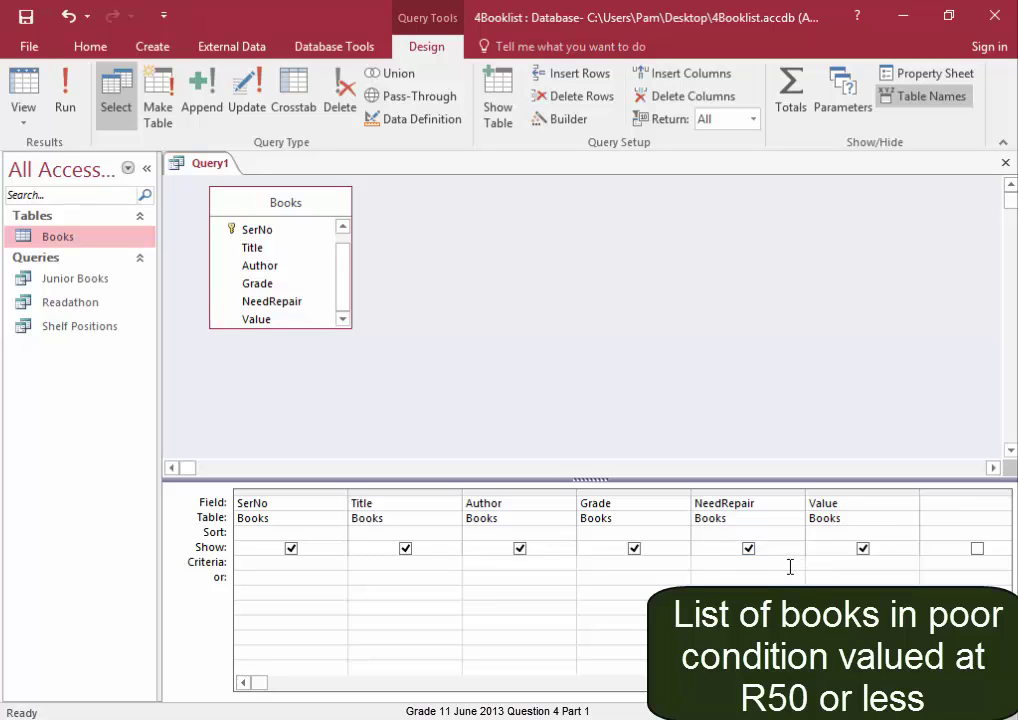
text(1)
click(818, 566)
text(<=50)
Run the query to list 7 repair-needing books worth R50 or less, and save it as 'Audit'
click(66, 106)
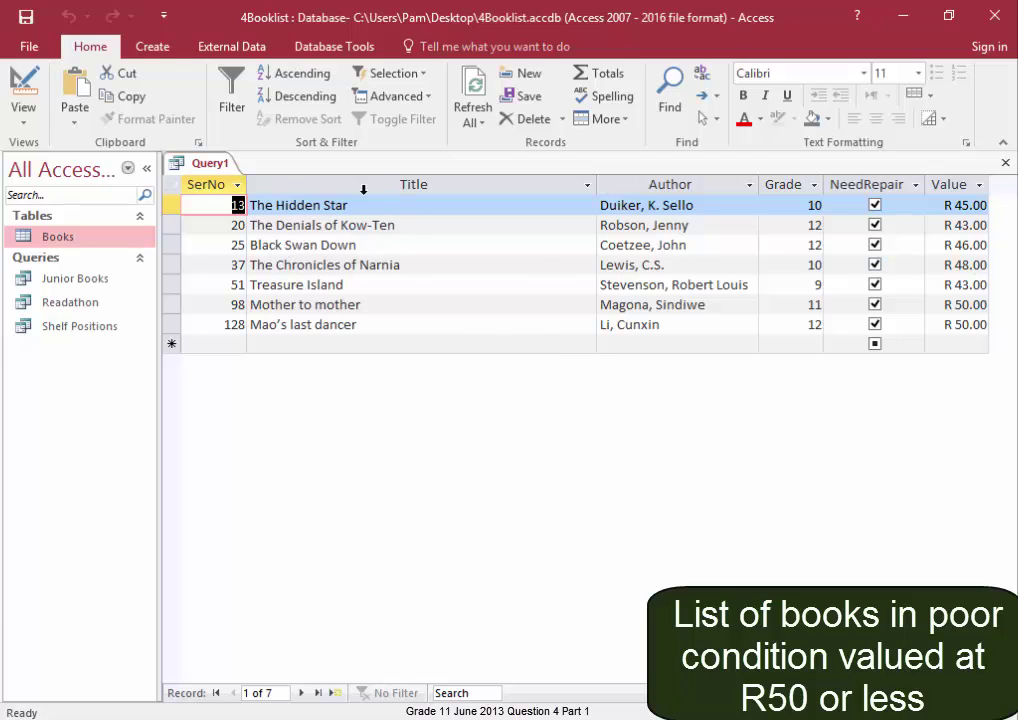
right_click(200, 170)
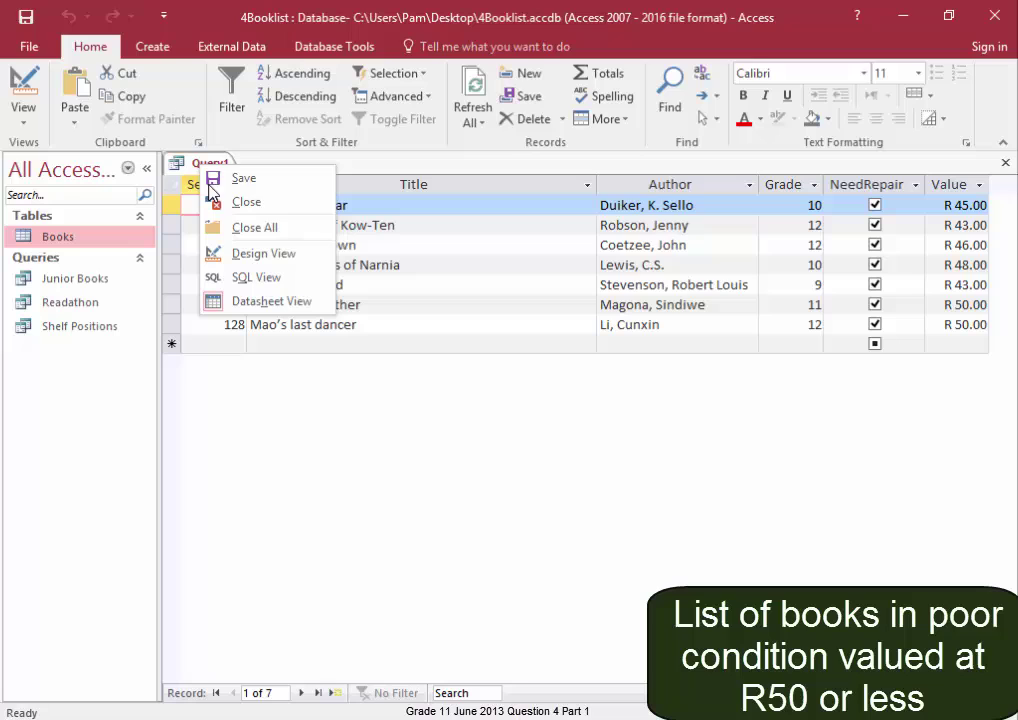
click(228, 176)
text(Audit)
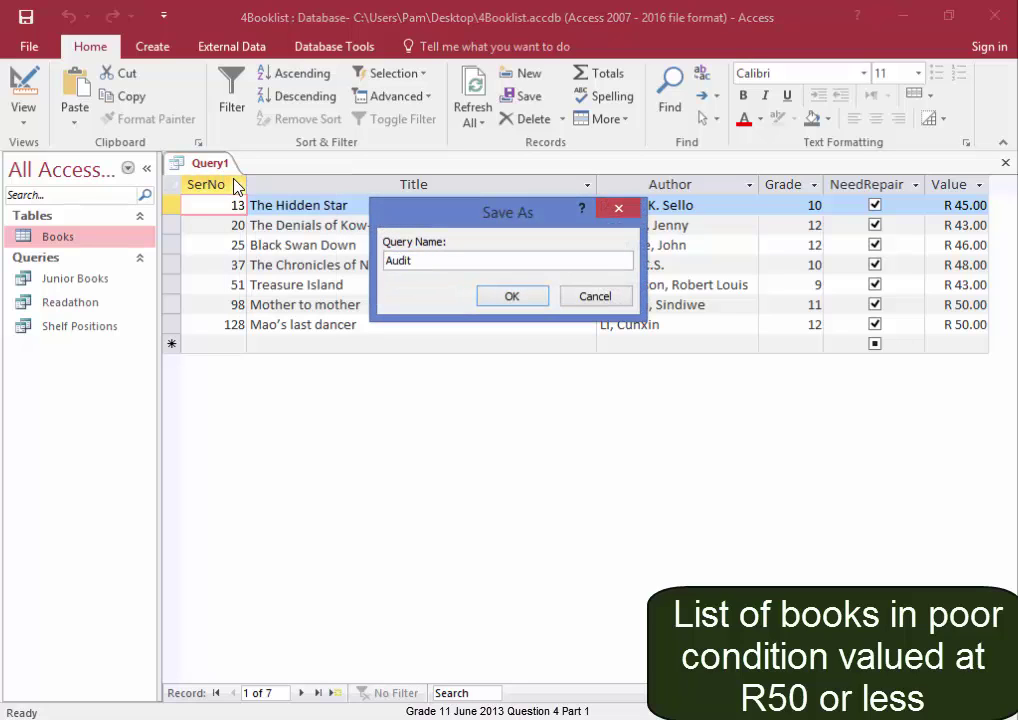
click(505, 297)
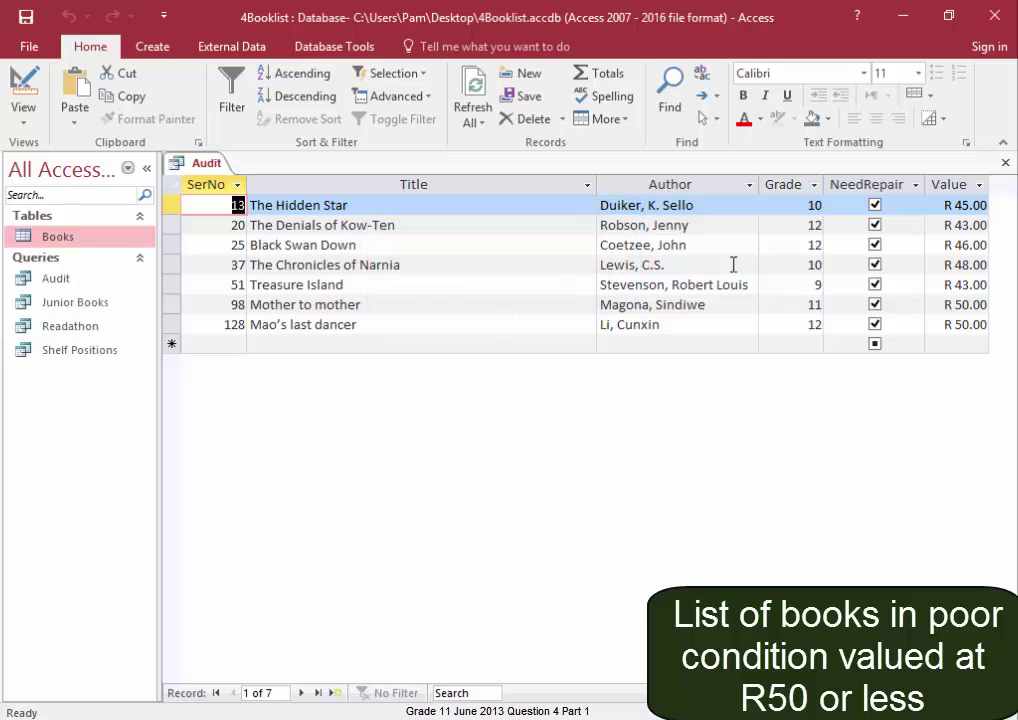
Close the Audit query, open the Readathon query, and bring up its view choices
click(1007, 166)
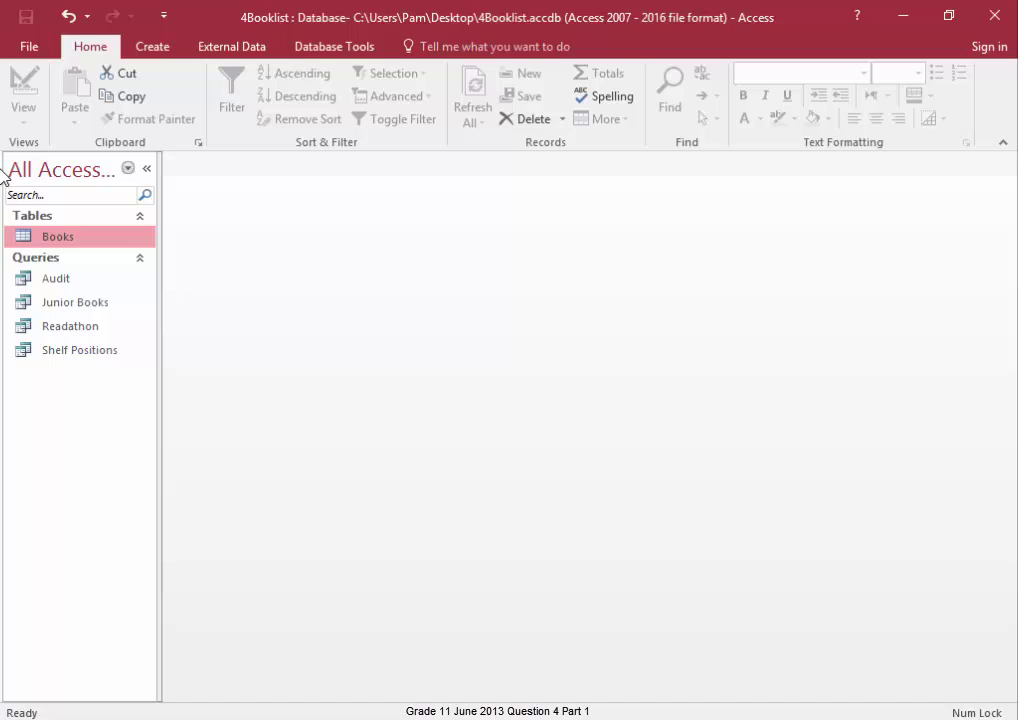
double_click(95, 330)
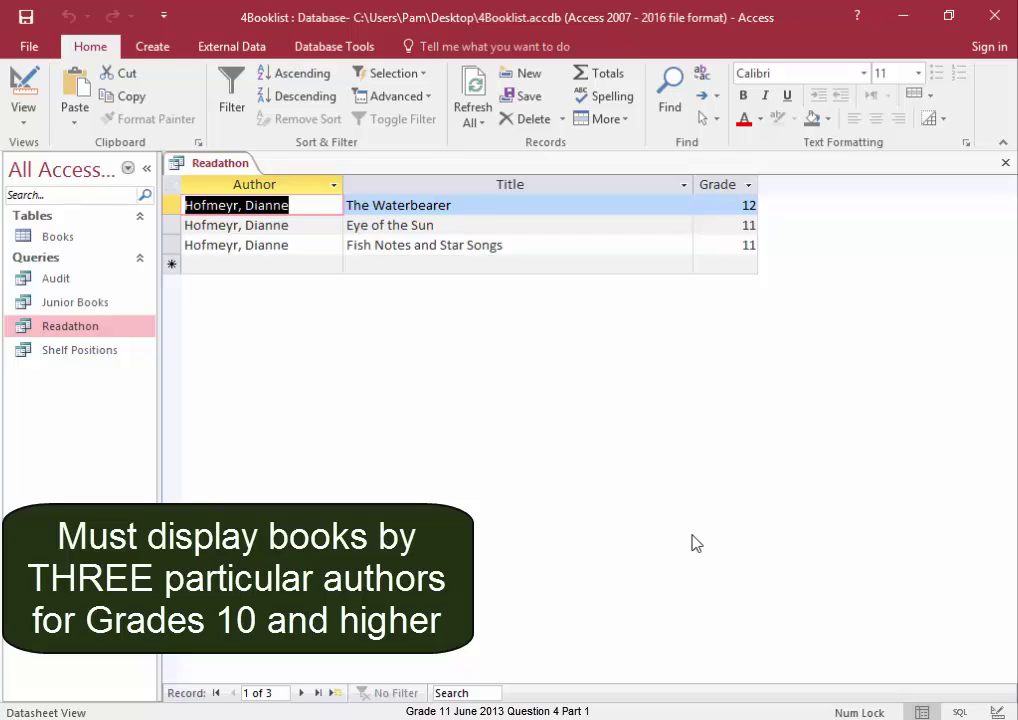
click(26, 120)
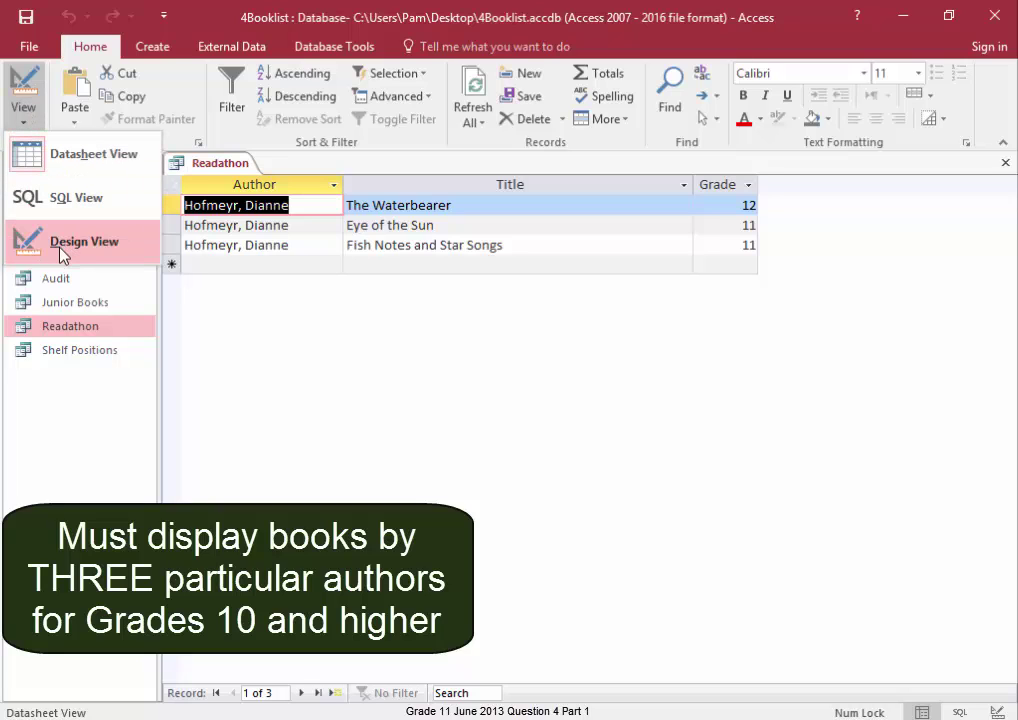
In Readathon's design, change the Grade criterion from >10 to >=10 and run it
click(60, 249)
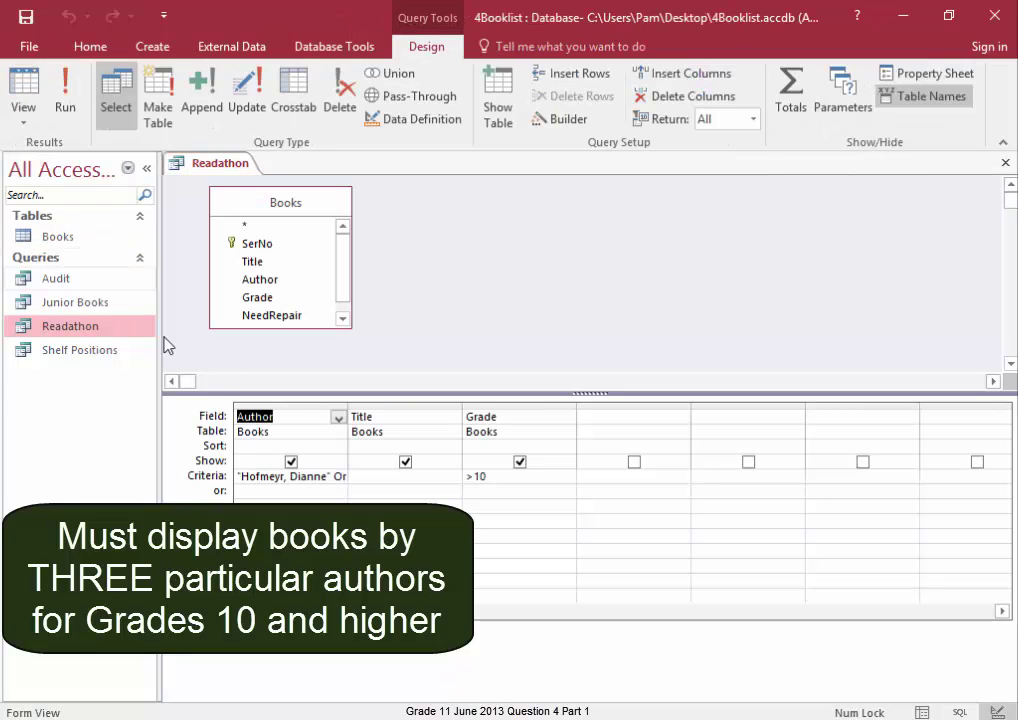
click(473, 478)
text(=)
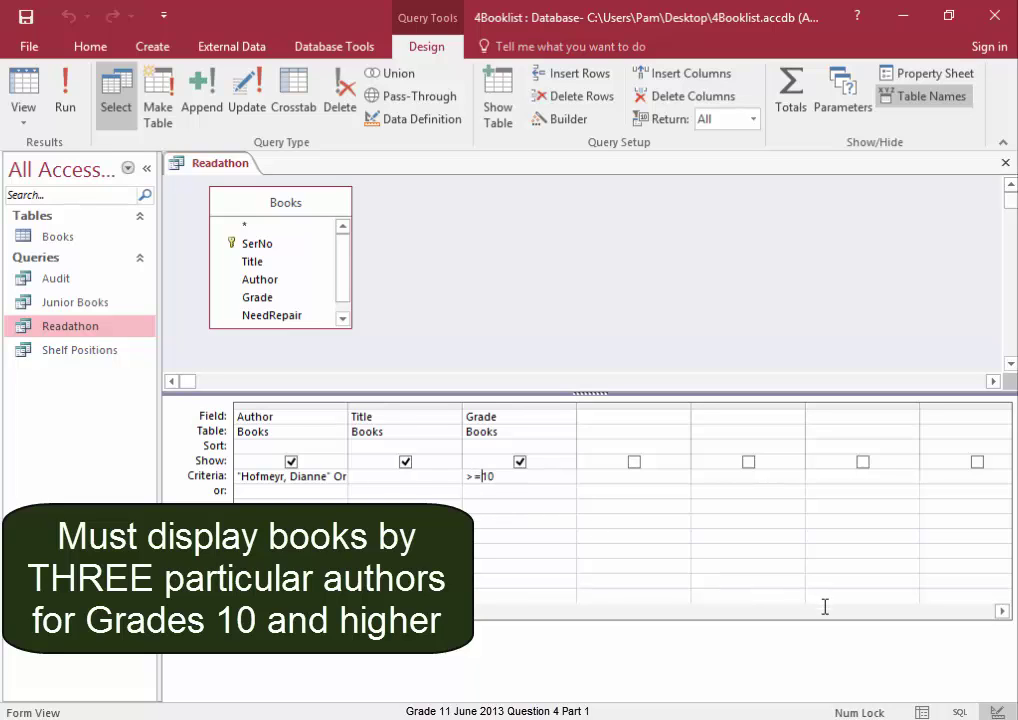
click(63, 110)
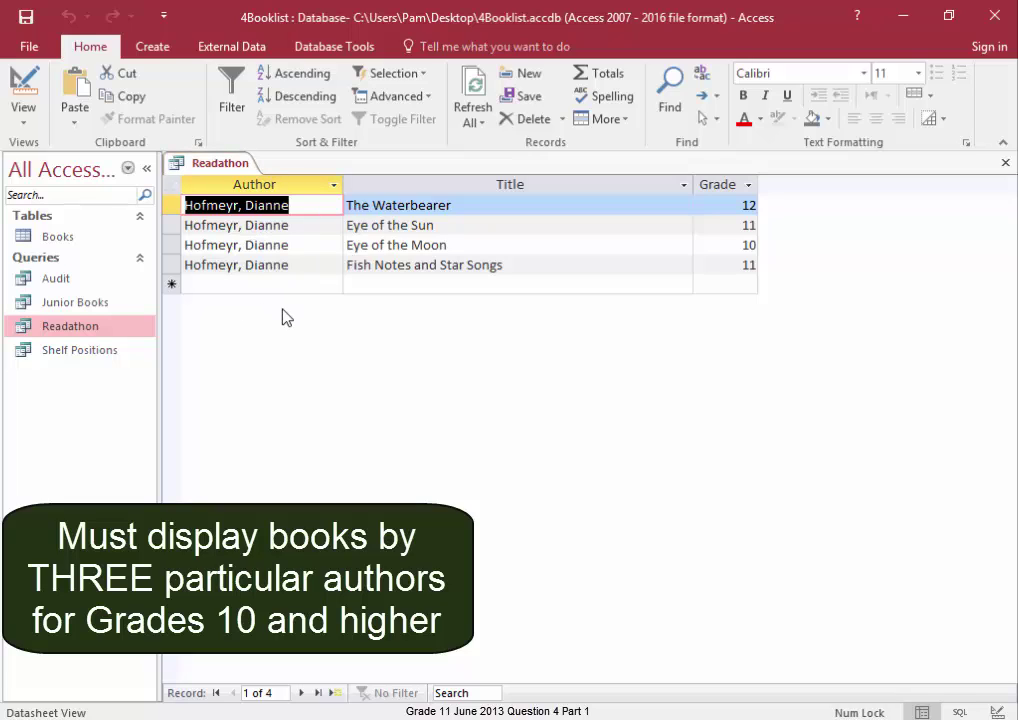
Rewrite the Author criterion 'Jenny Robson' as 'Robson, Jenny' and rerun, giving nine rows
click(24, 122)
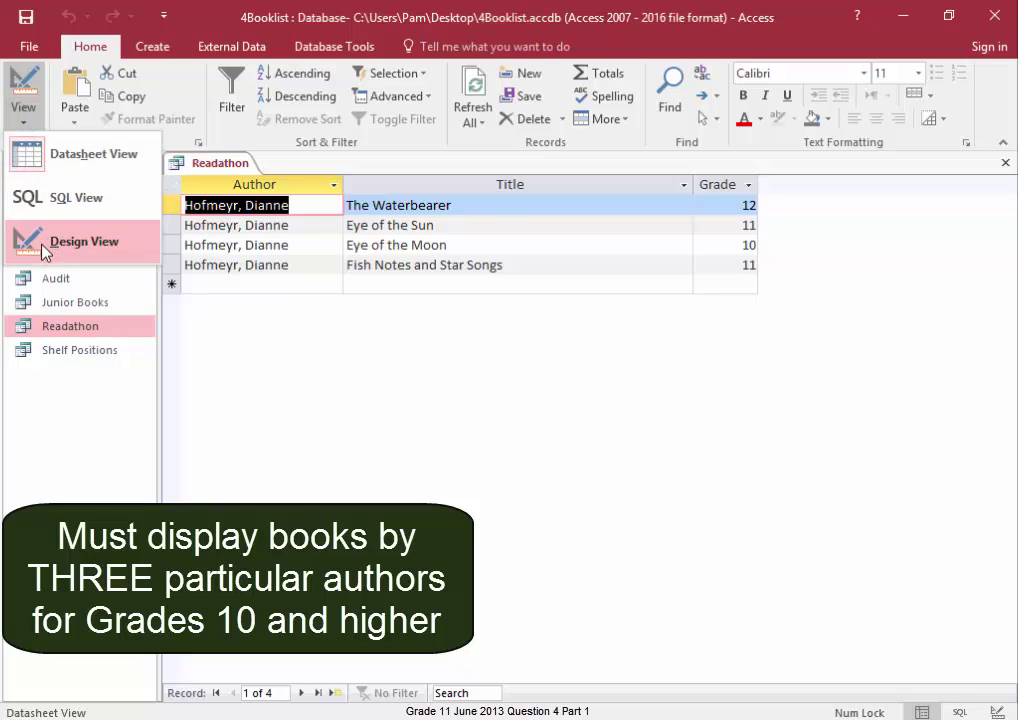
click(20, 241)
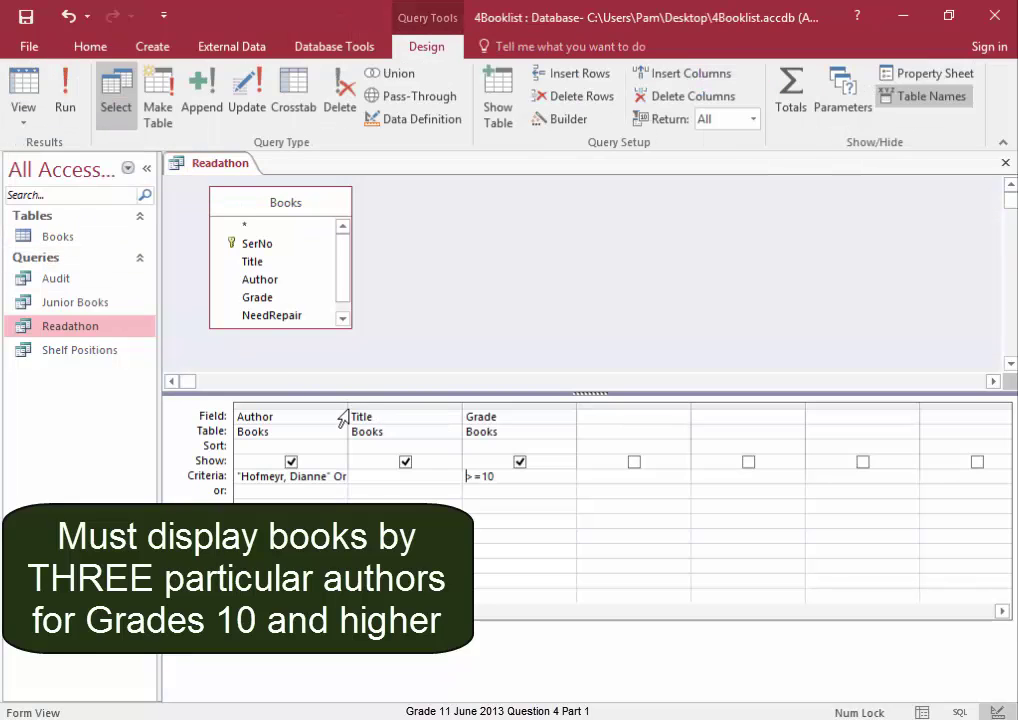
drag(349, 411, 591, 411)
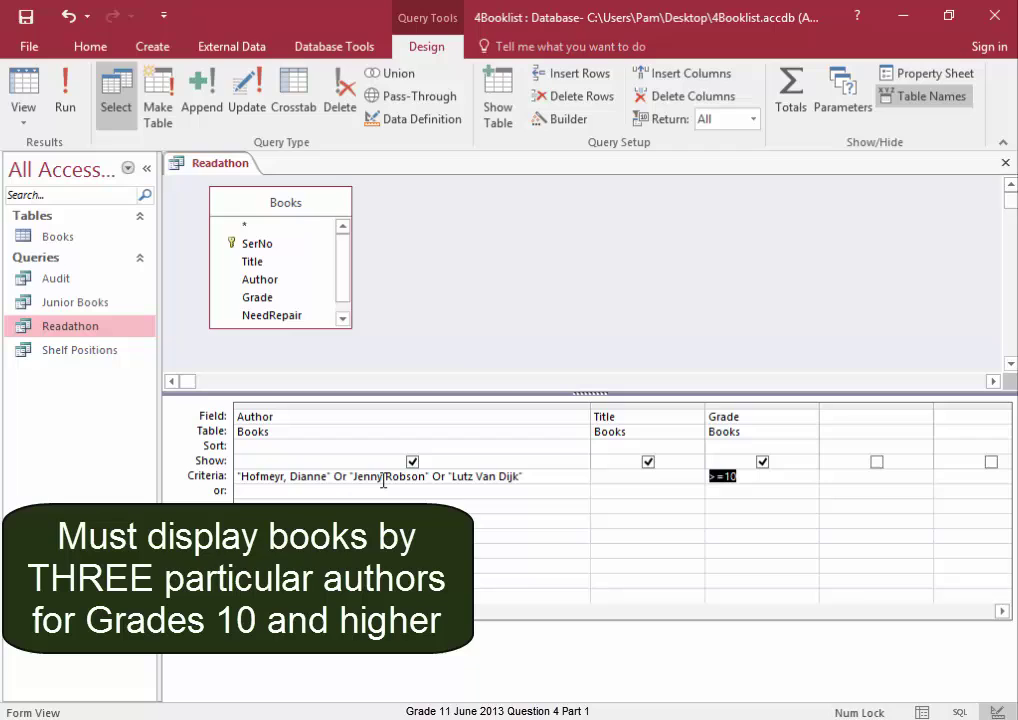
drag(382, 477, 358, 477)
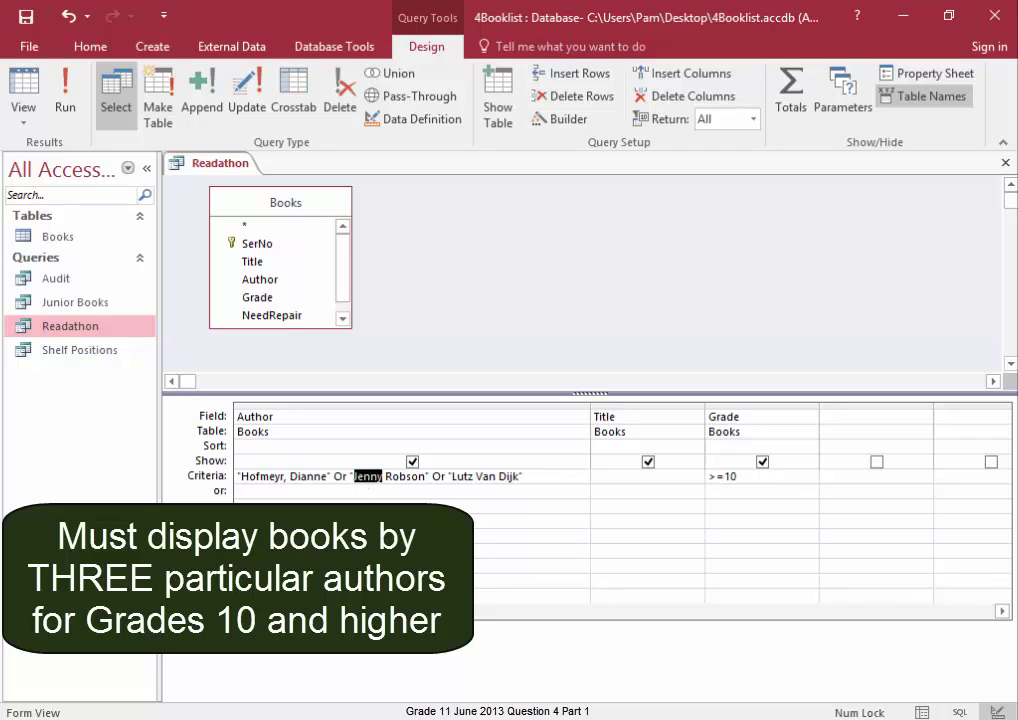
key(Delete)
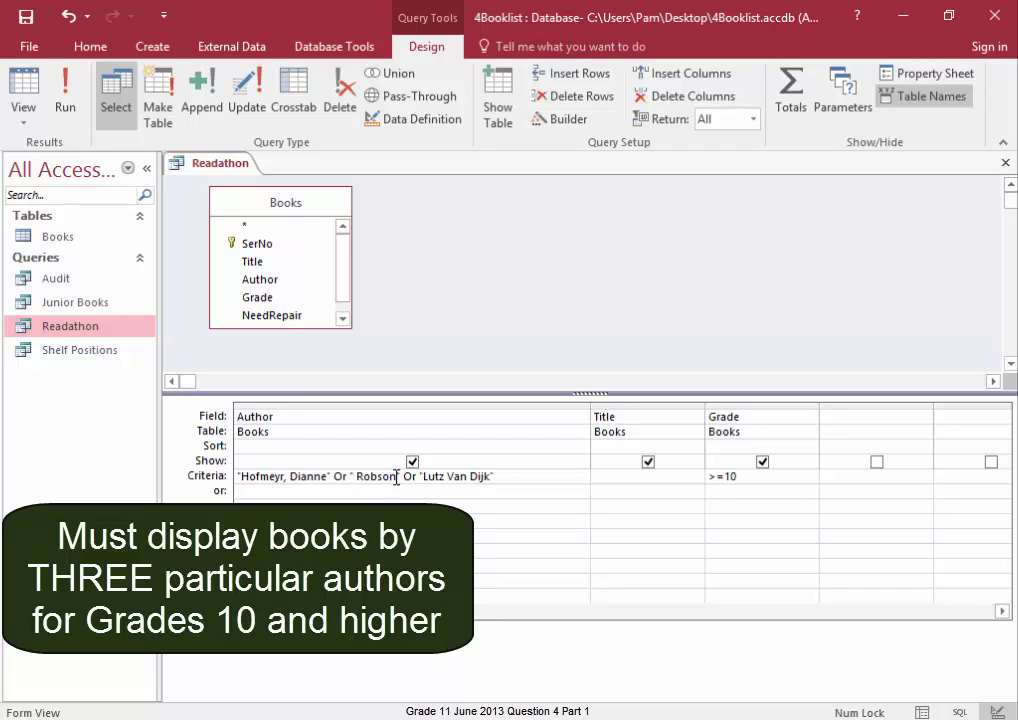
text(")
text(Jenny)
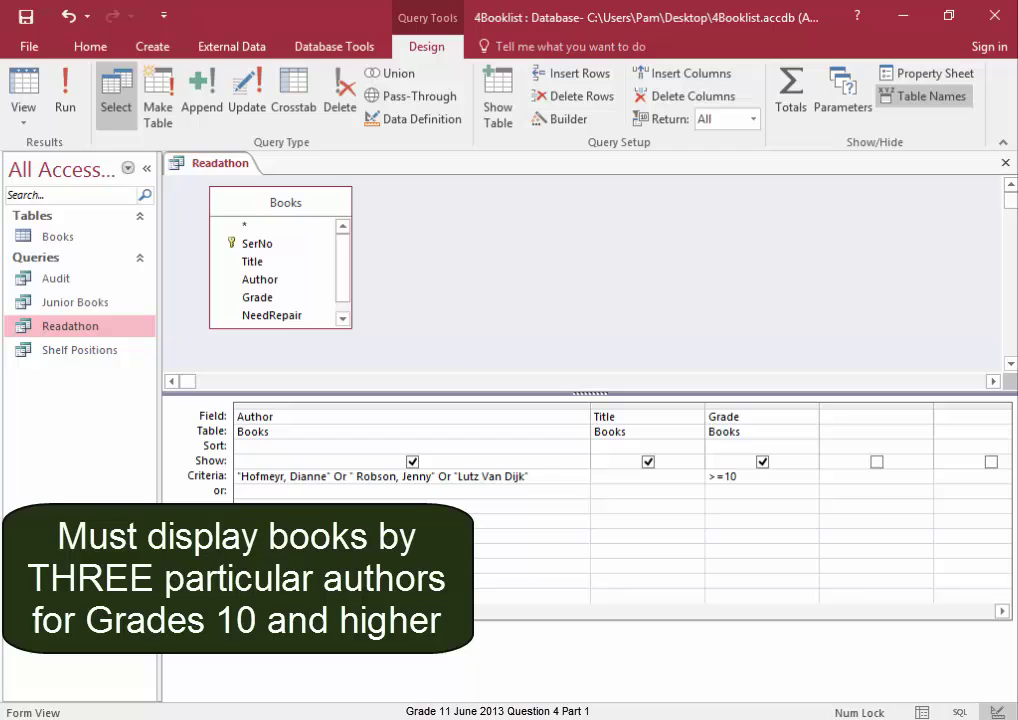
click(357, 476)
key(BackSpace)
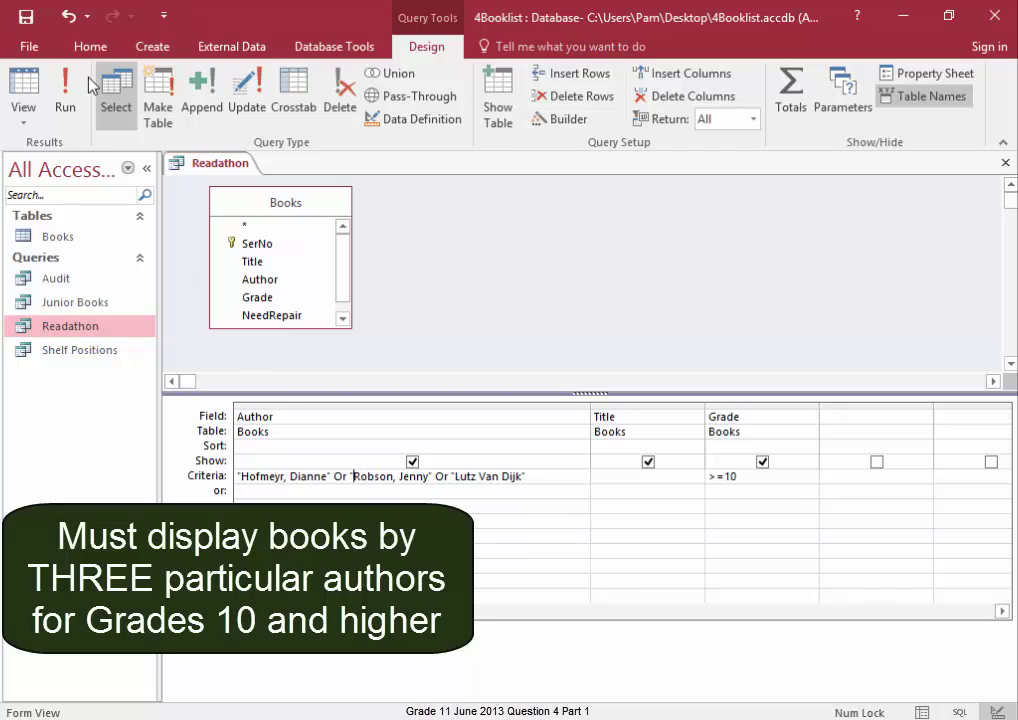
click(80, 118)
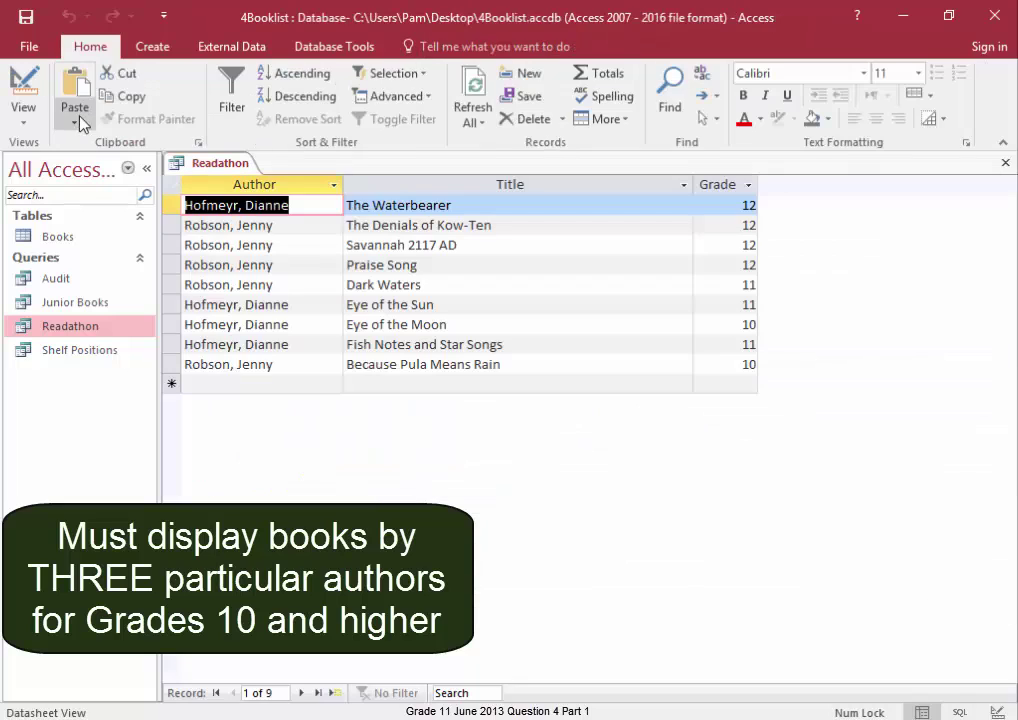
Rewrite the Author criterion 'Lutz Van Dijk' as 'Van Dijk, Lutz' and rerun, returning 11 books
click(24, 118)
click(42, 242)
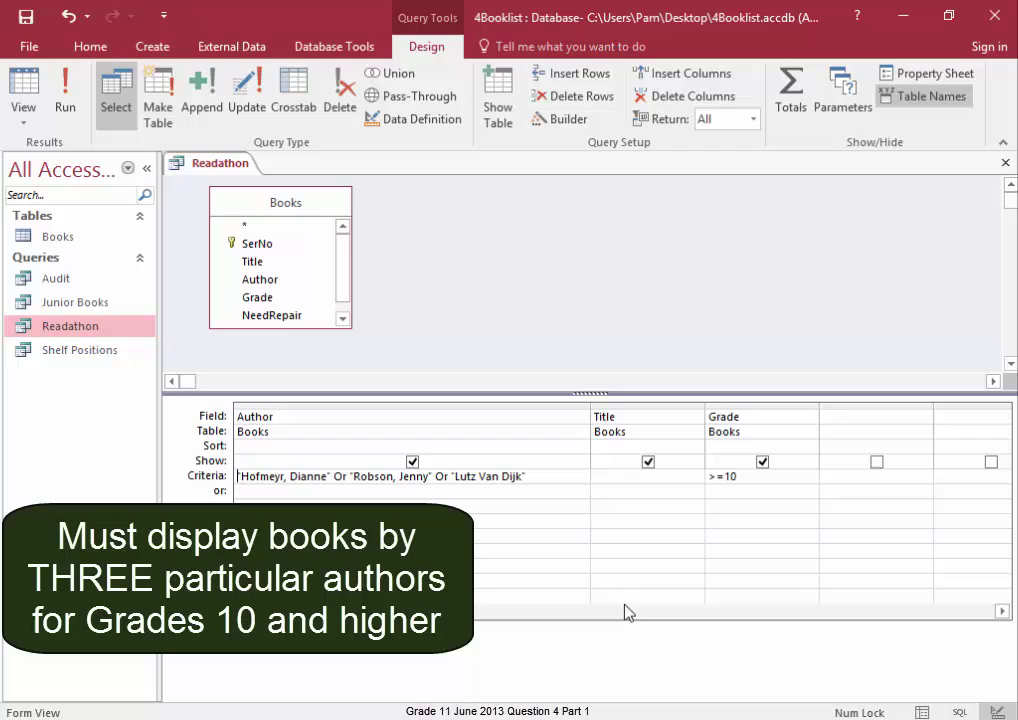
drag(477, 476, 458, 477)
key(Delete)
text(, Lutz)
text(")
click(68, 111)
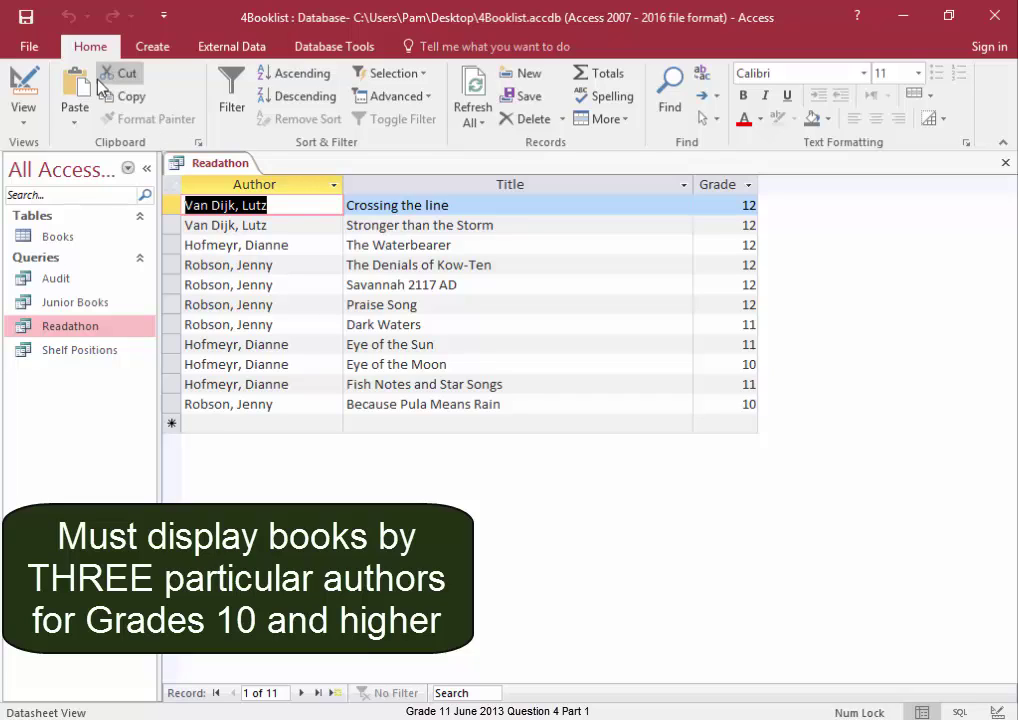
Bring up the Readathon tab's context menu to reach its Save option
right_click(235, 168)
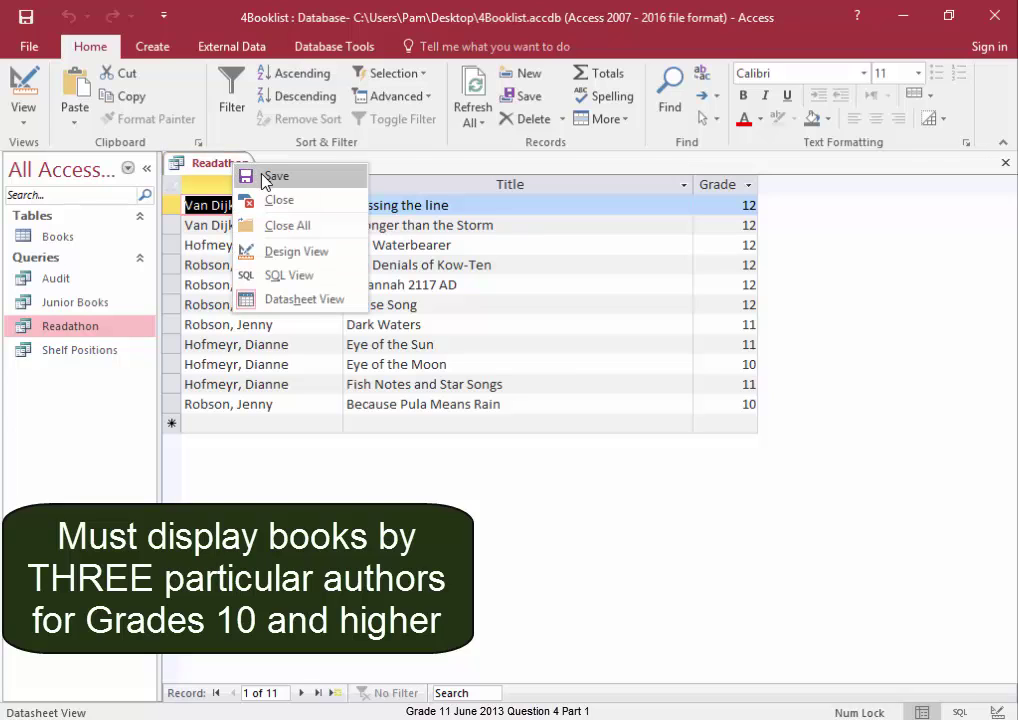